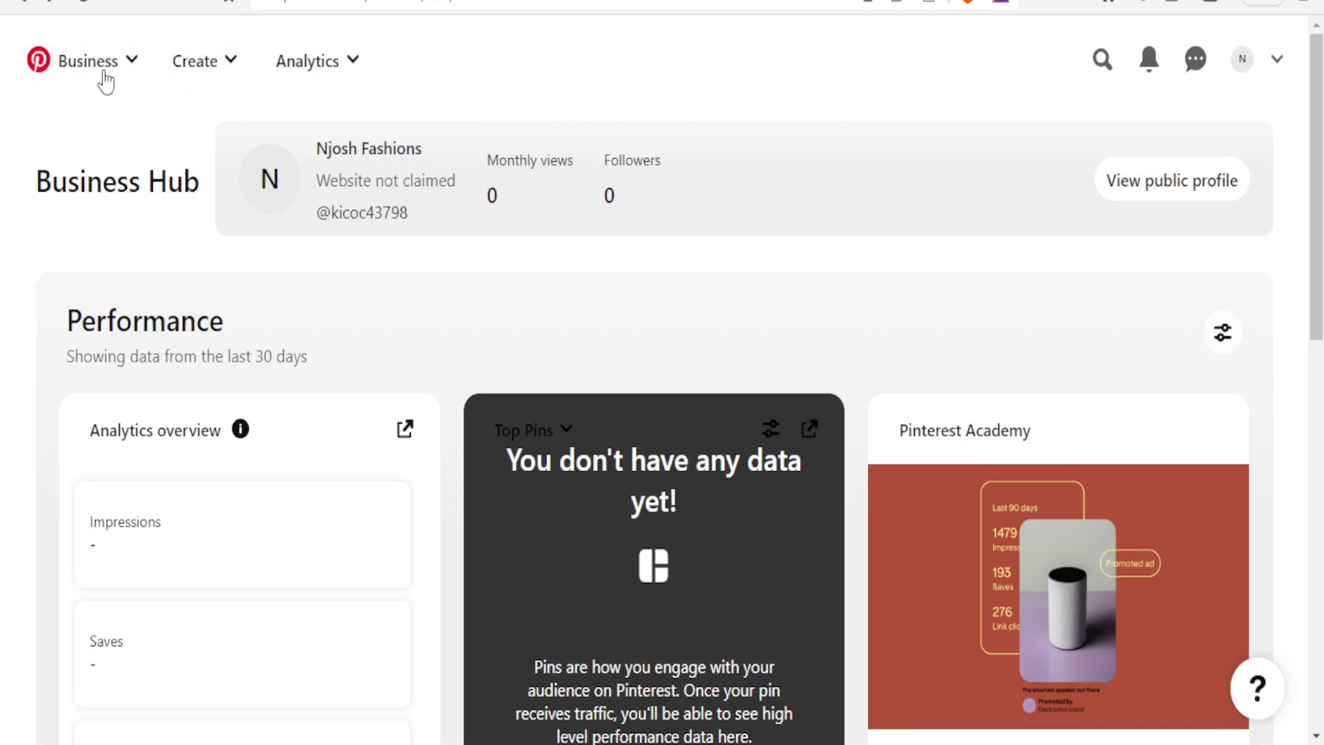
- Open the advertising account overview for the Njosh Fashions 2023 account from the Business Hub
{"action": "left_click", "coordinate": [230, 73]}
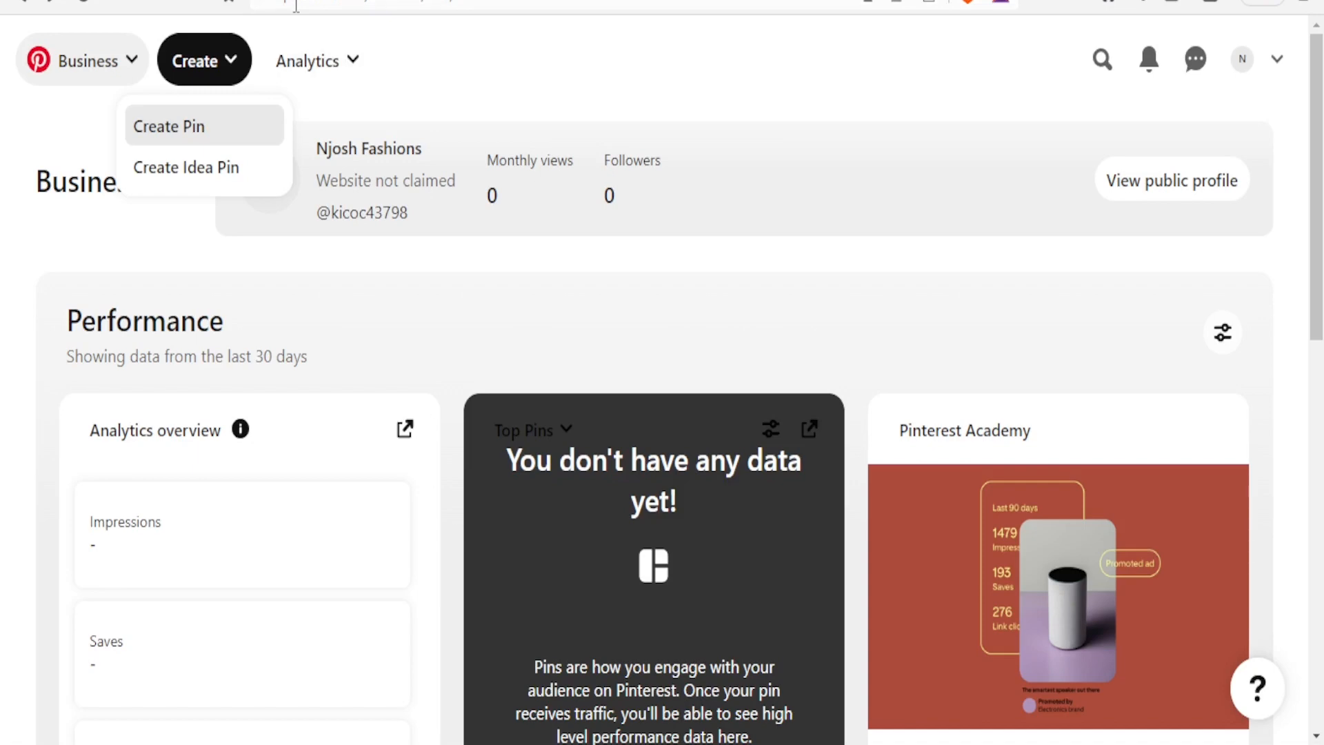
{"action": "scroll", "coordinate": [758, 317], "scroll_direction": "down", "scroll_amount": 2}
{"action": "scroll", "coordinate": [758, 317], "scroll_direction": "up", "scroll_amount": 2}
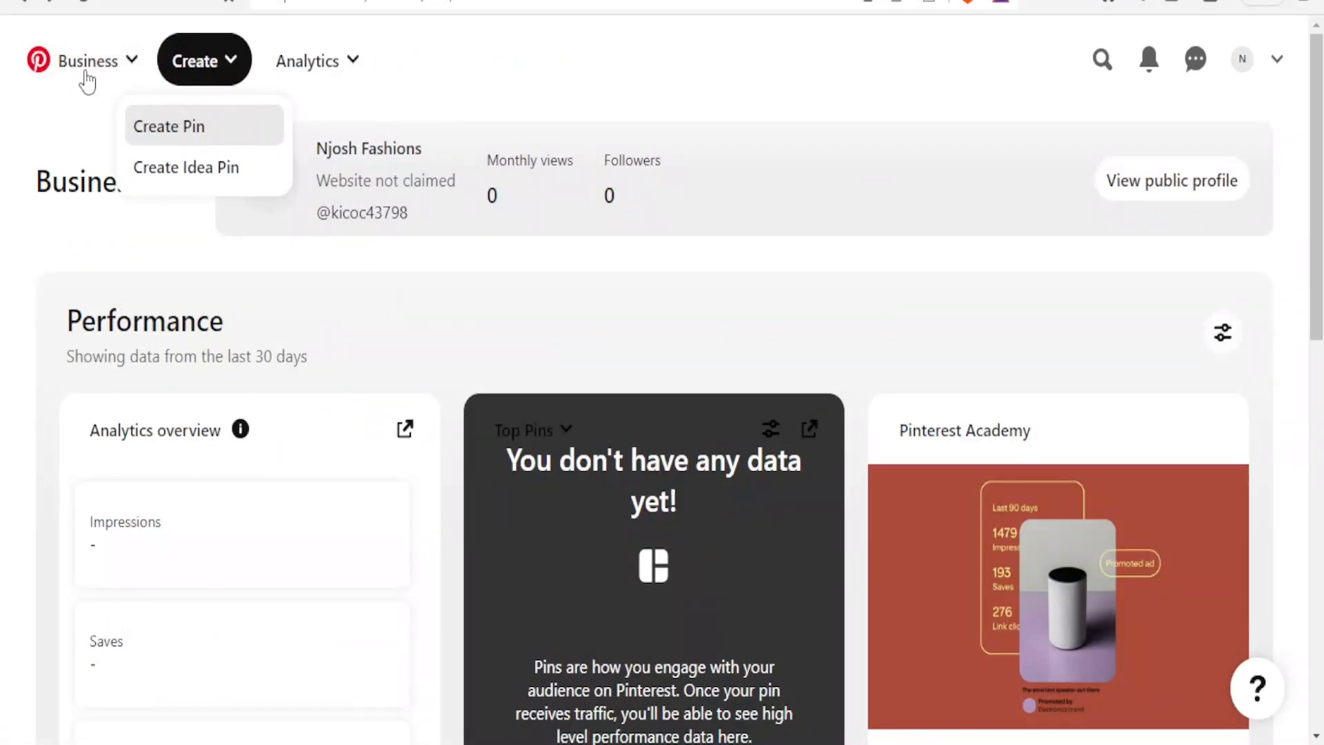
{"action": "left_click", "coordinate": [537, 69]}
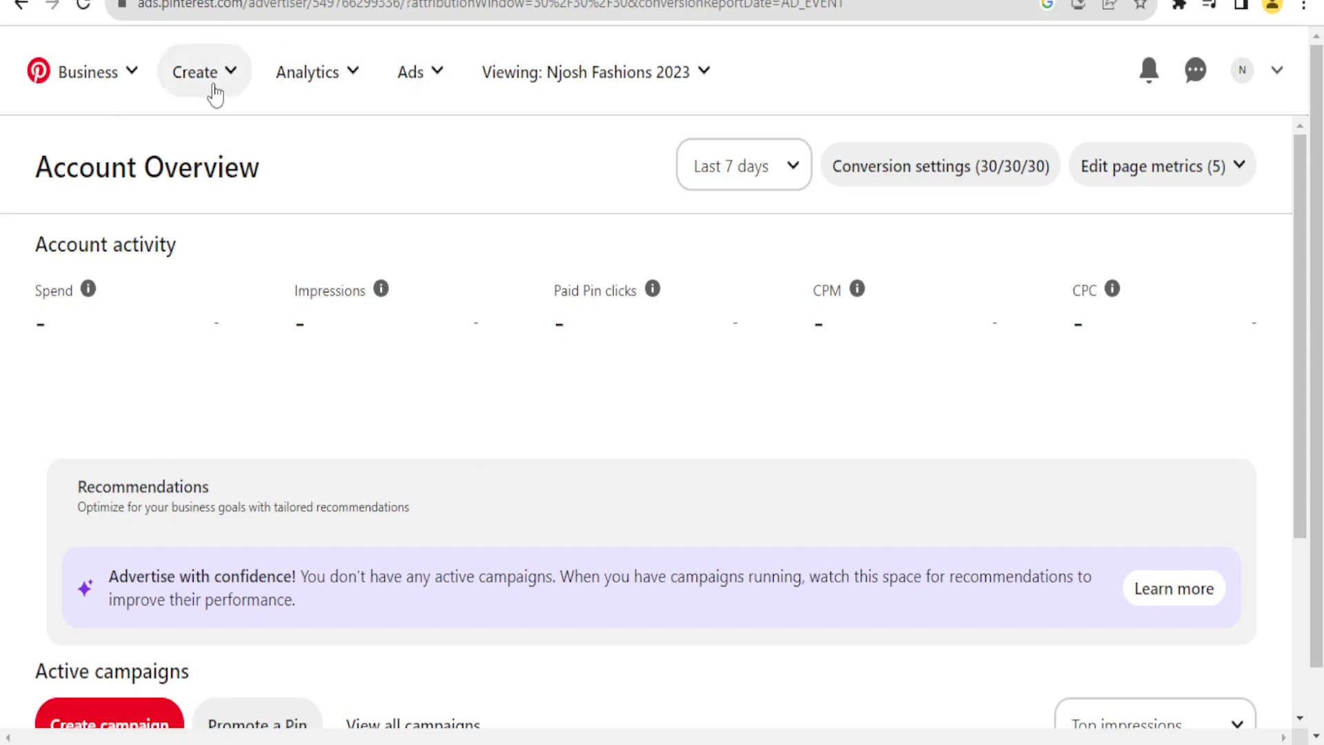
{"action": "left_click", "coordinate": [439, 84]}
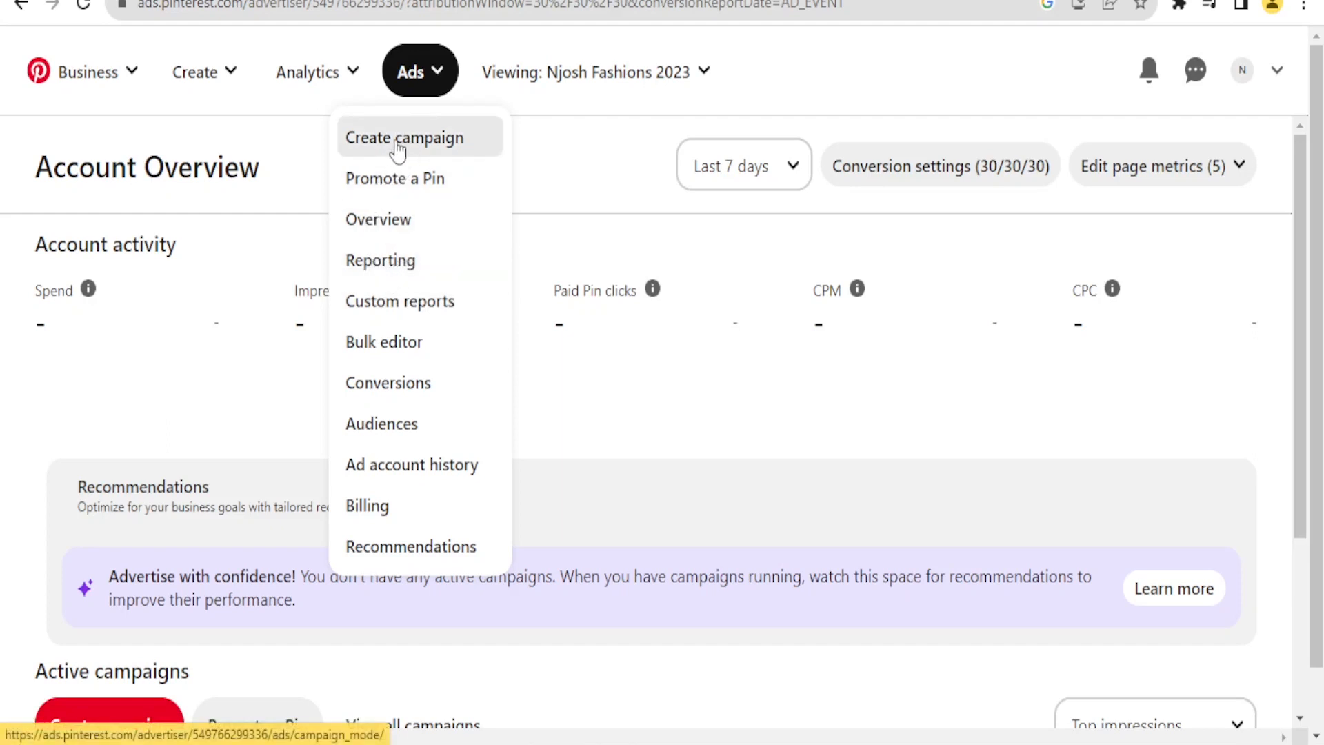
{"action": "left_click", "coordinate": [813, 83]}
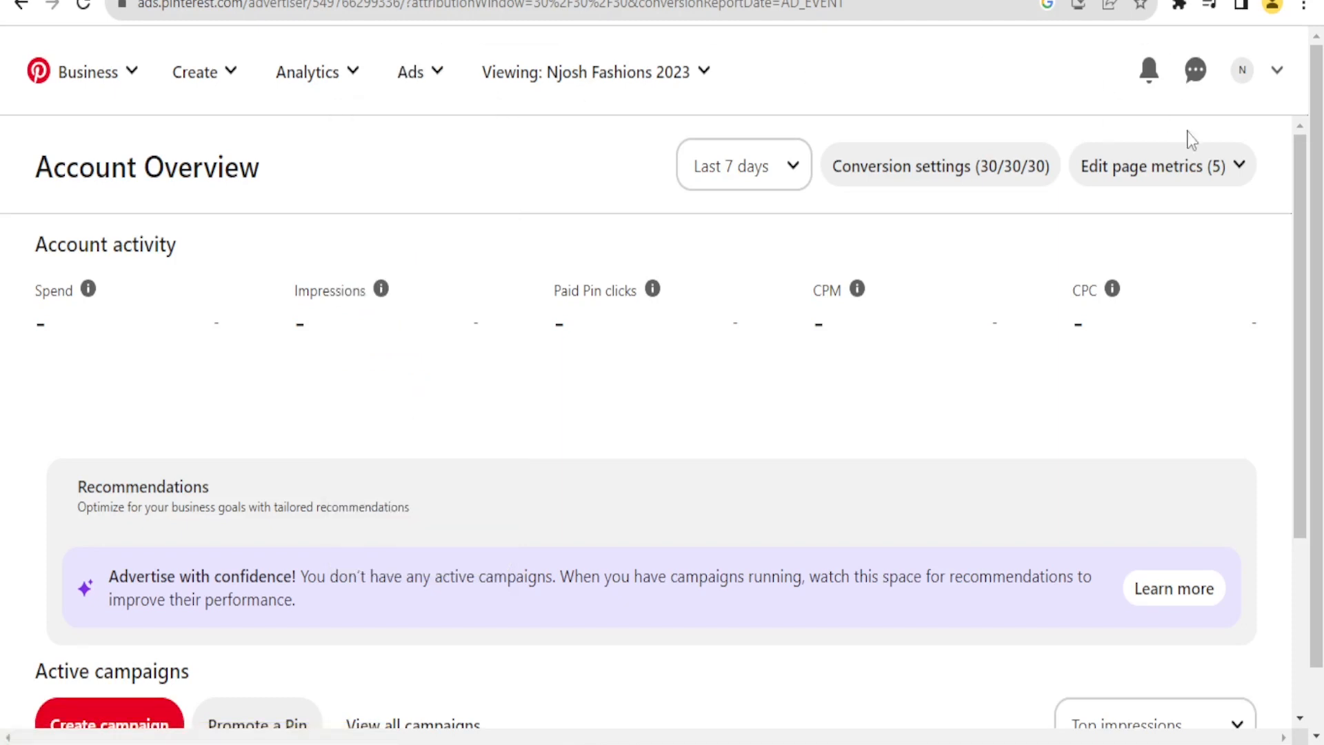
{"action": "left_click_drag", "start_coordinate": [1297, 167], "coordinate": [1298, 332]}
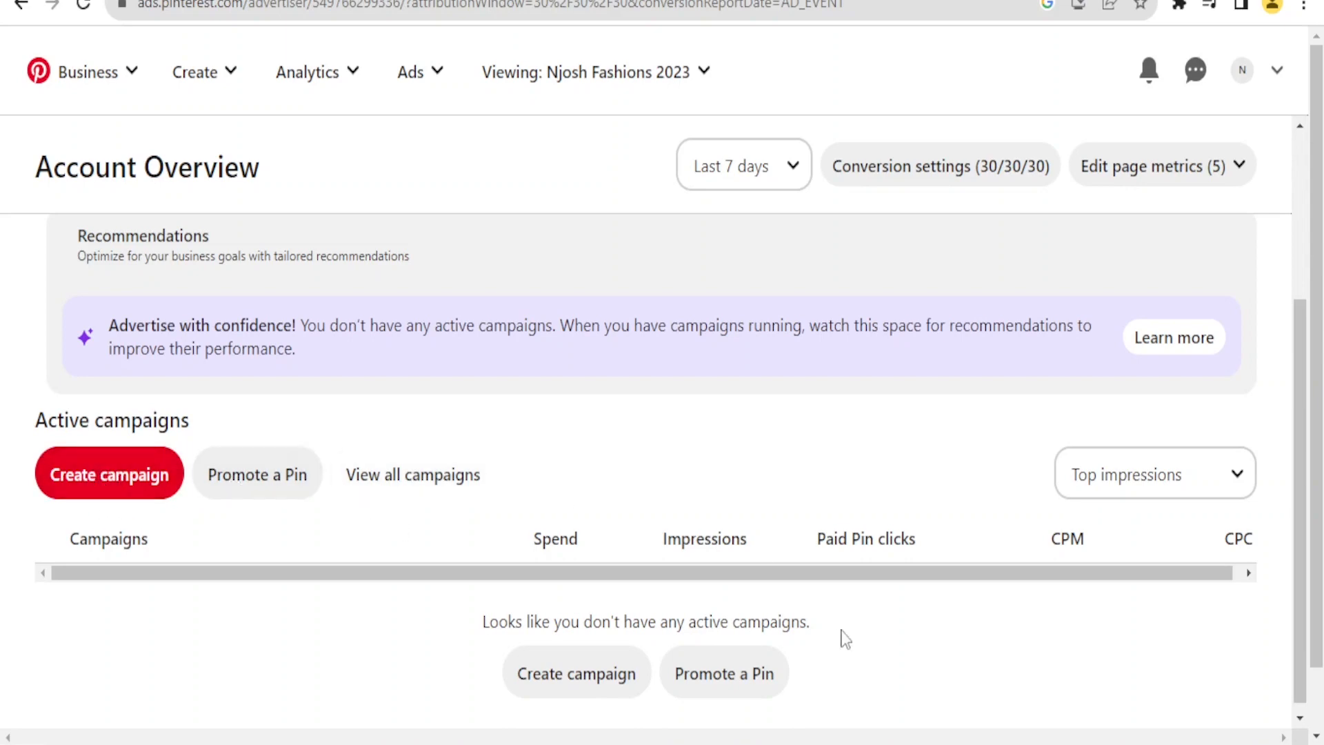
{"action": "scroll", "coordinate": [1299, 428], "scroll_direction": "down", "scroll_amount": 1}
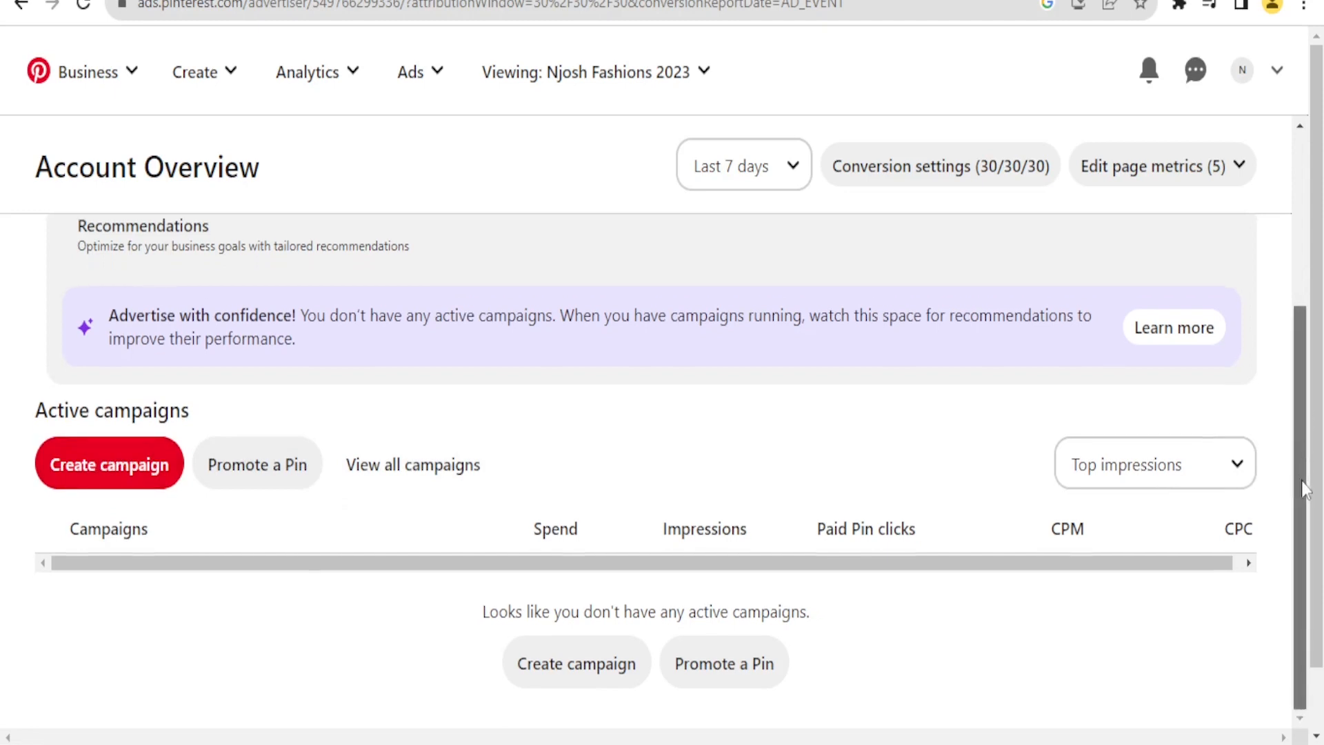
- Start creating a new ad campaign in Manual Campaign mode
{"action": "left_click", "coordinate": [437, 78]}
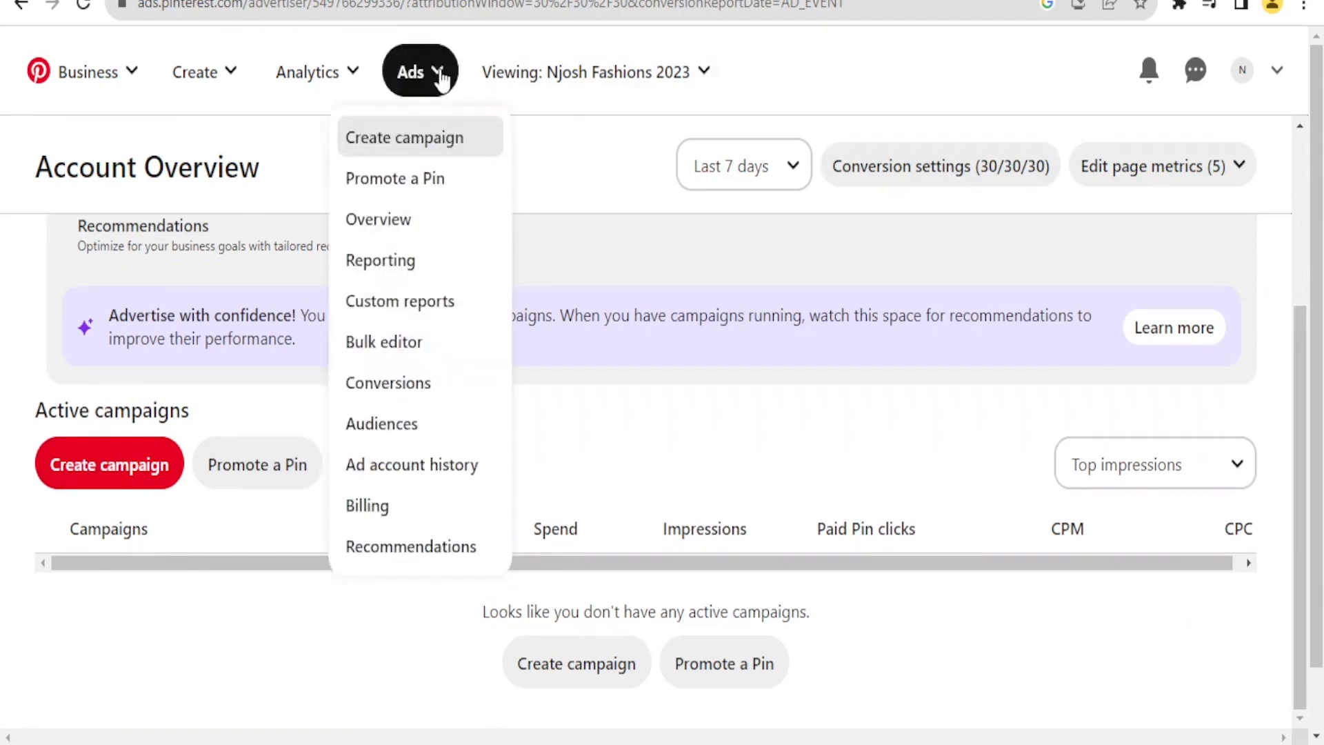
{"action": "left_click", "coordinate": [387, 146]}
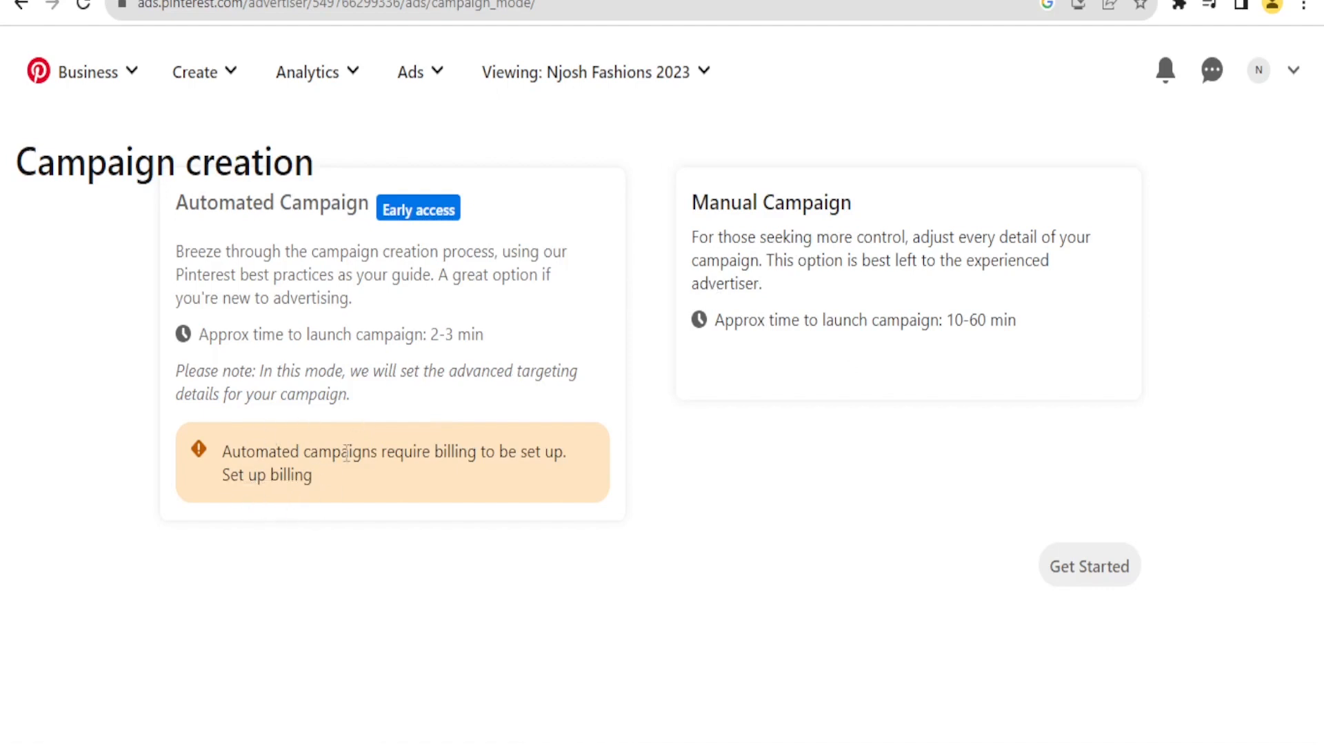
{"action": "left_click", "coordinate": [788, 273]}
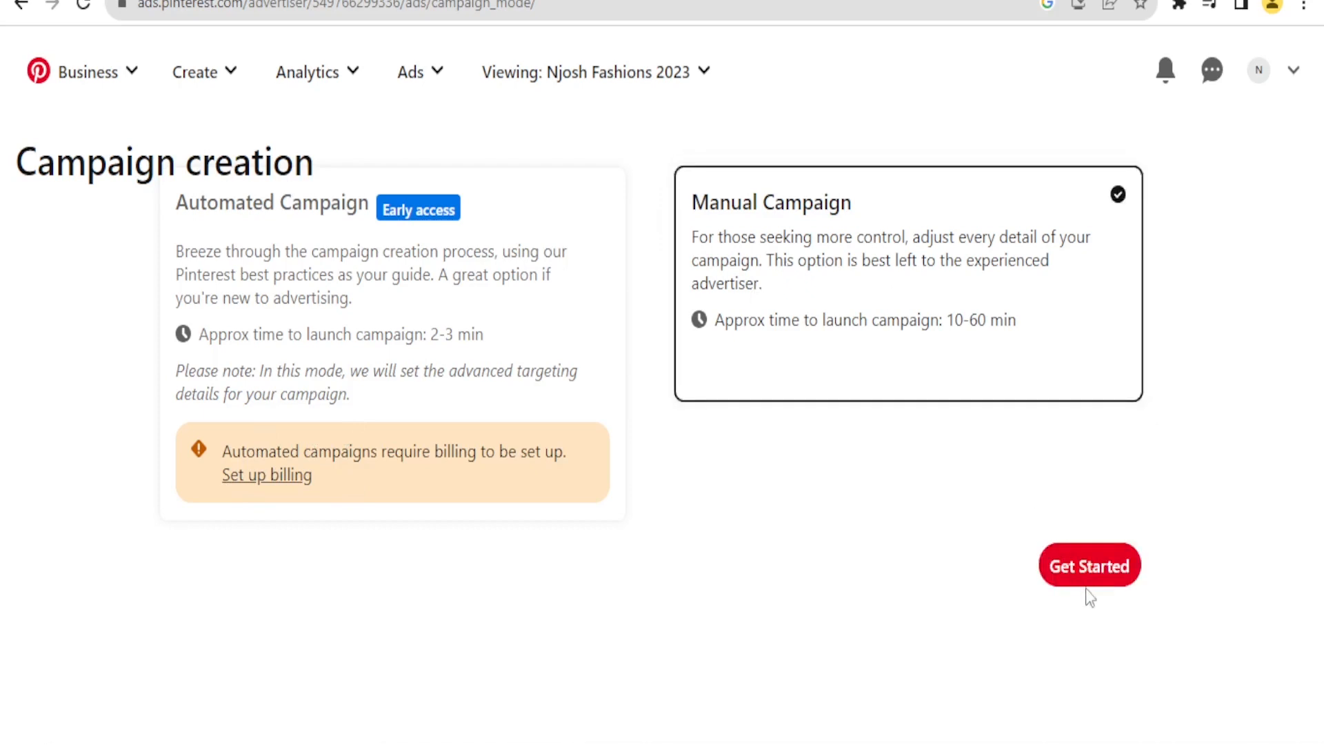
{"action": "left_click", "coordinate": [1087, 566]}
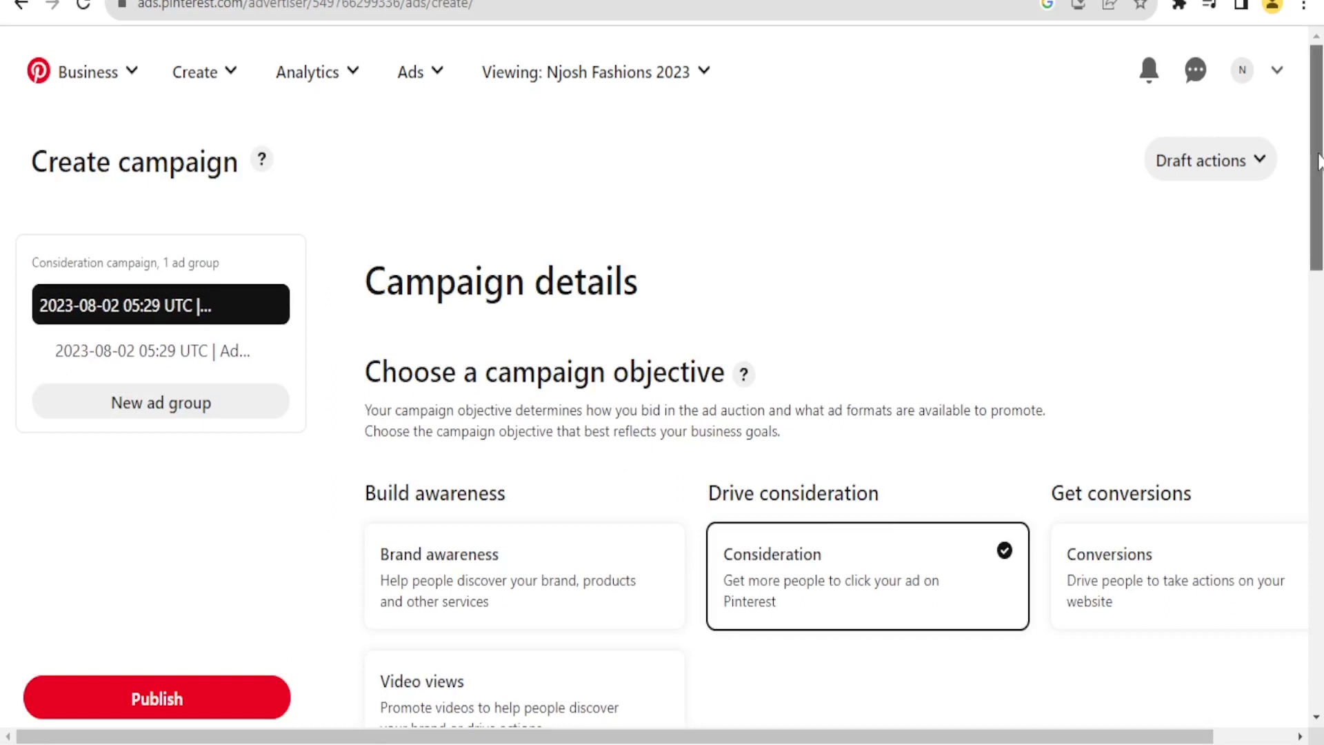
- Replace the default campaign name with "Njosh Fashions Mid Year Offer"
{"action": "scroll", "coordinate": [1321, 172], "scroll_direction": "down", "scroll_amount": 2}
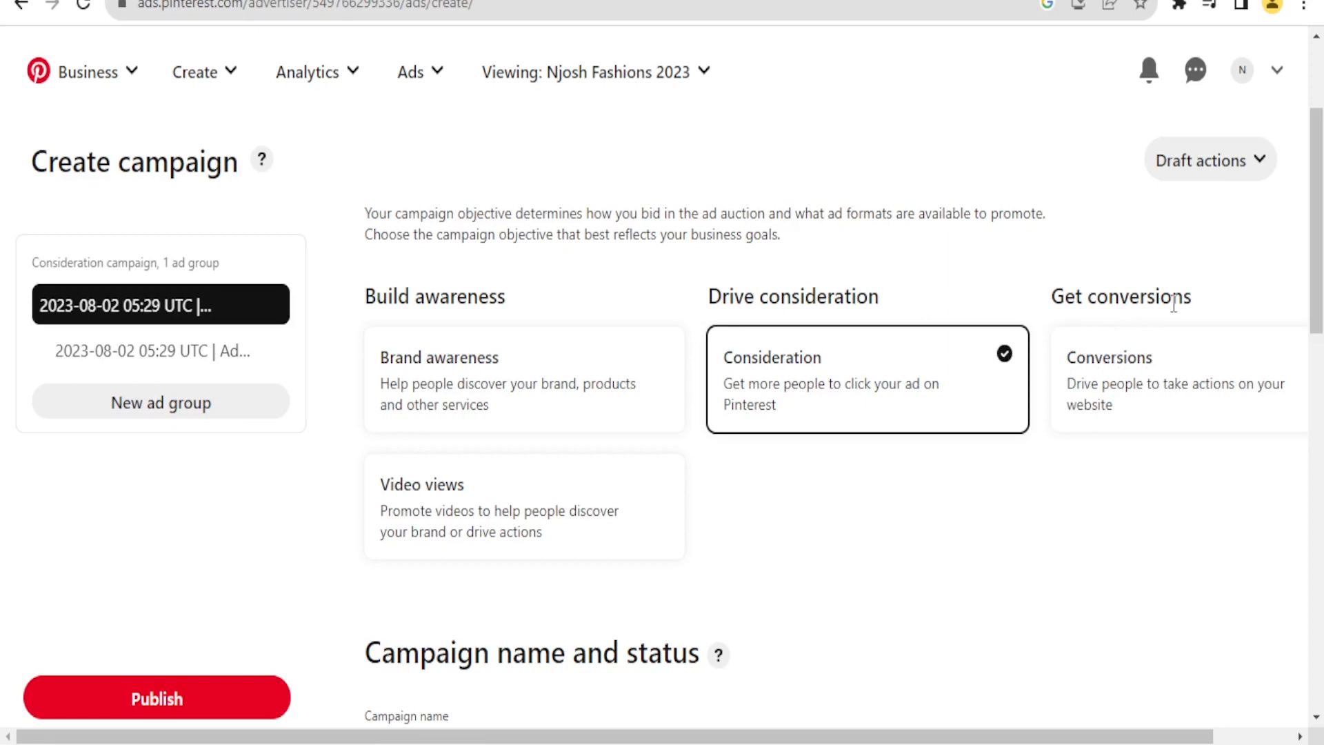
{"action": "mouse_move", "coordinate": [1316, 242]}
{"action": "left_mouse_down"}
{"action": "mouse_move", "coordinate": [1308, 284]}
{"action": "mouse_move", "coordinate": [1307, 250]}
{"action": "left_mouse_up"}
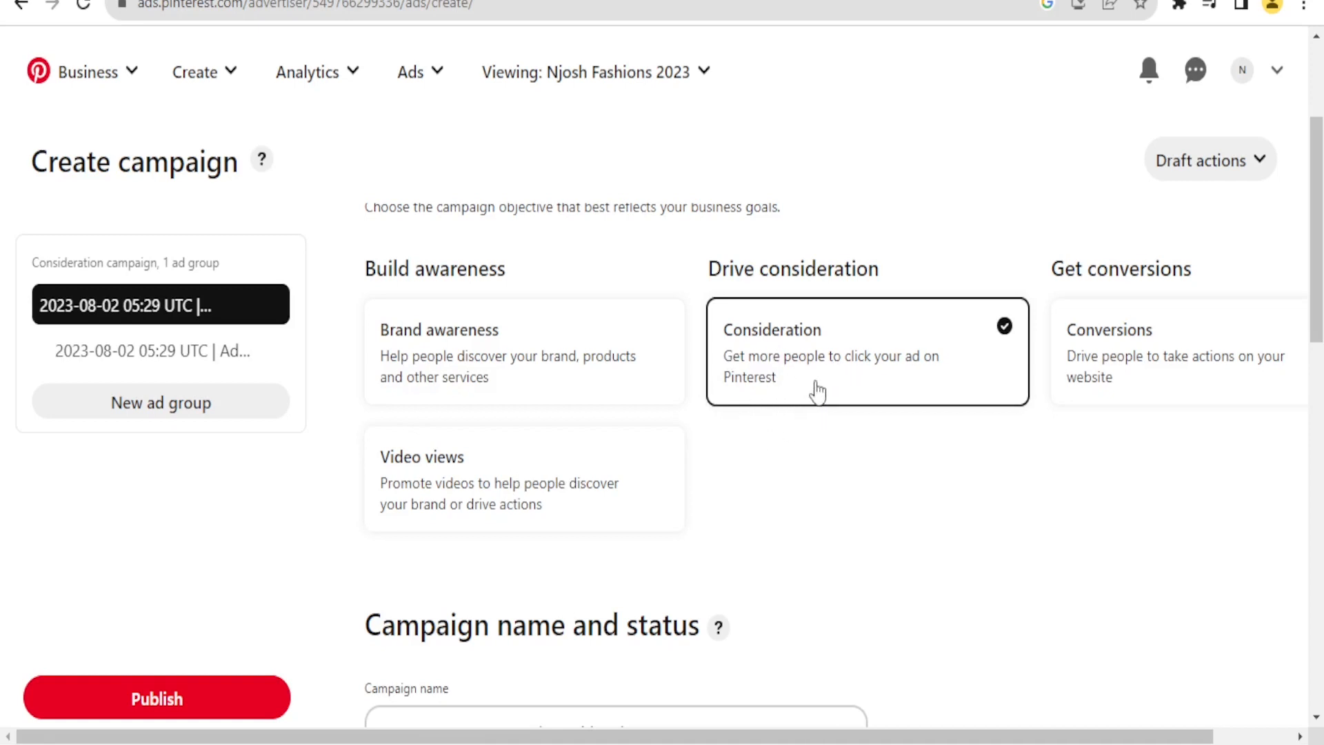
{"action": "left_click_drag", "start_coordinate": [1316, 236], "coordinate": [1317, 325]}
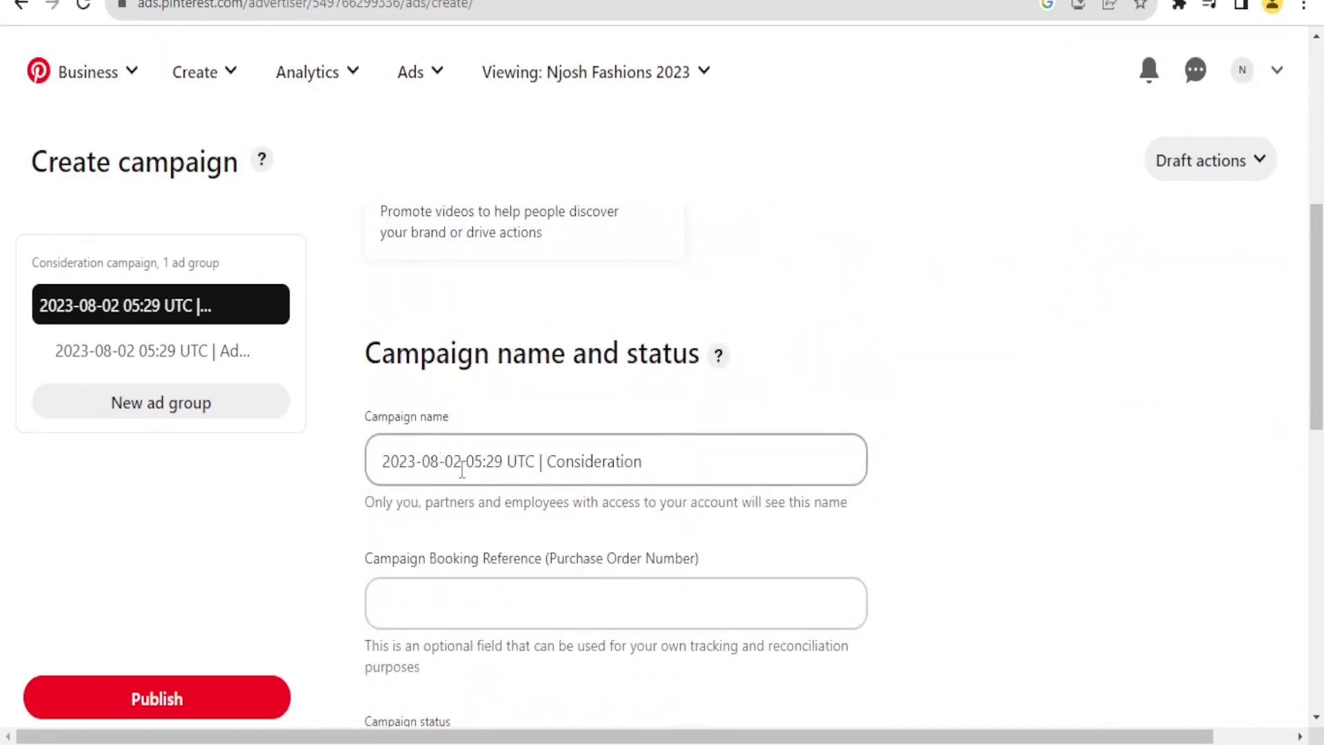
{"action": "left_click", "coordinate": [643, 469]}
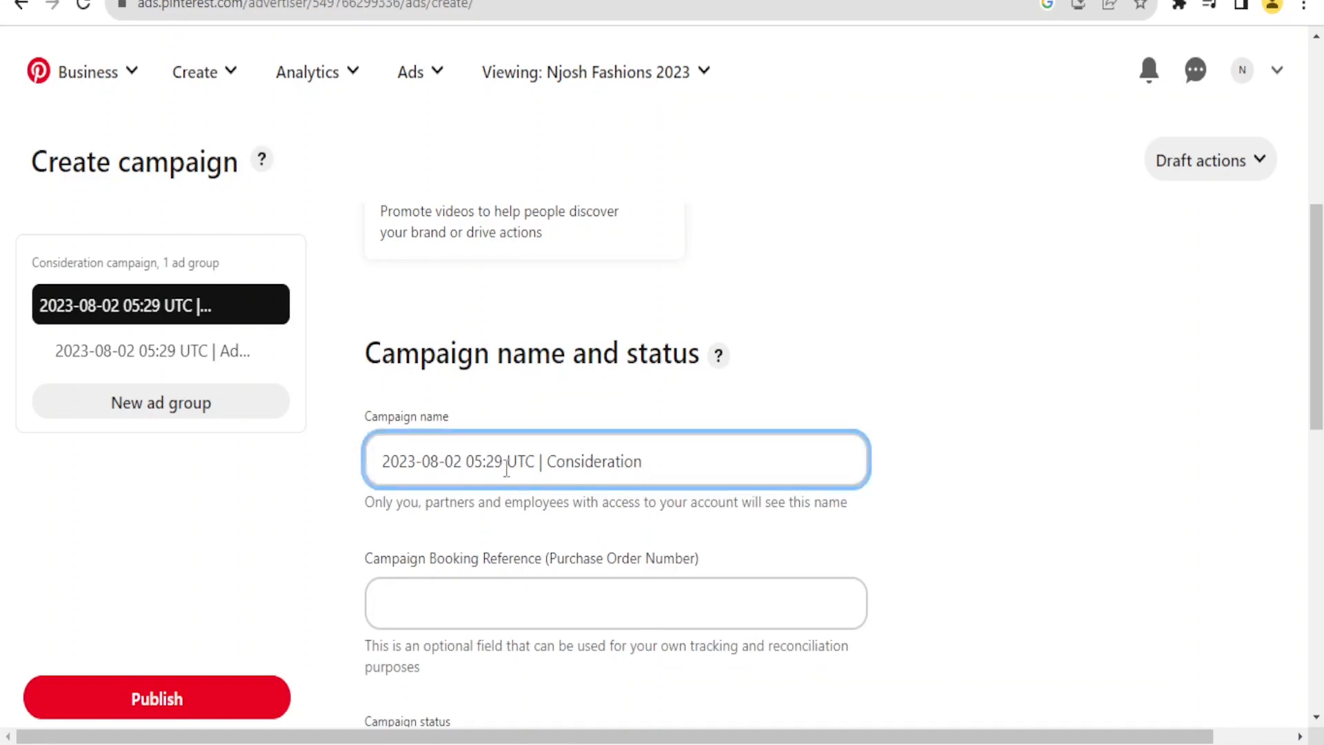
{"action": "left_click_drag", "start_coordinate": [642, 461], "coordinate": [374, 458]}
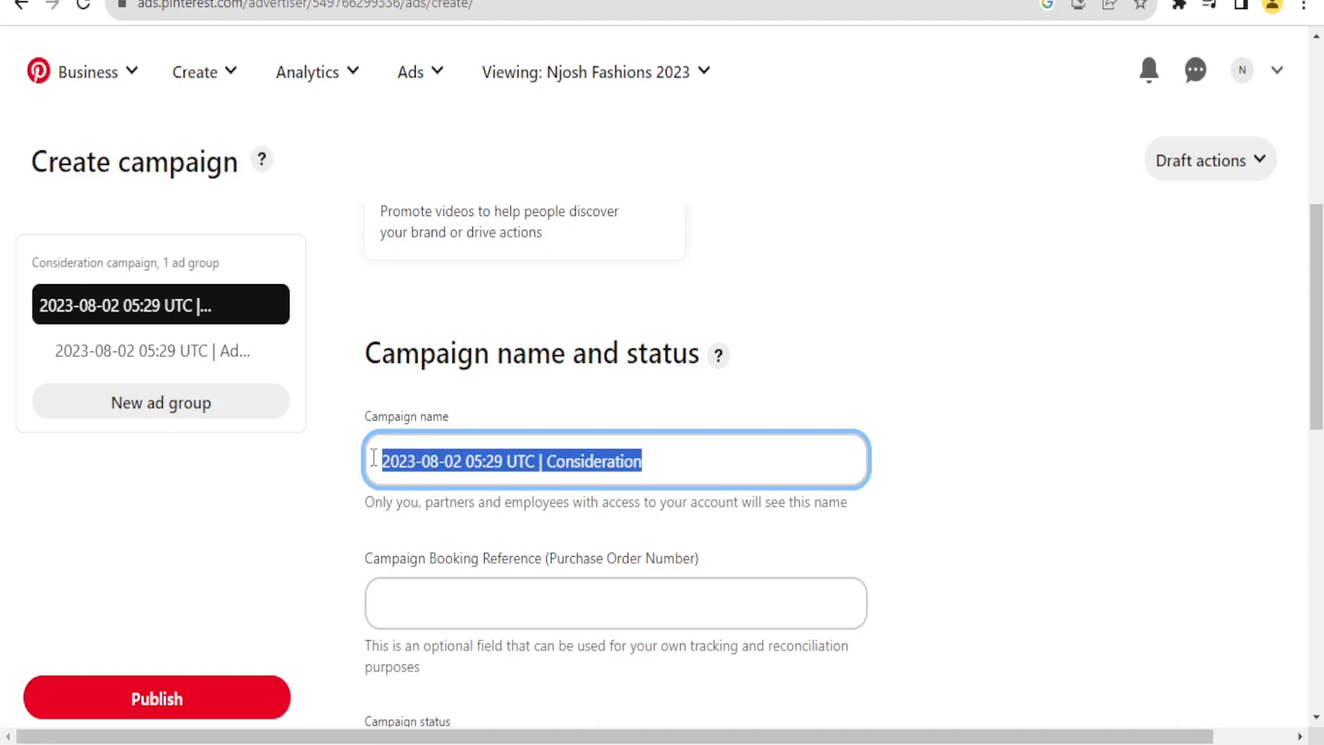
{"action": "type", "text": "Njosh Fashions Mid"}
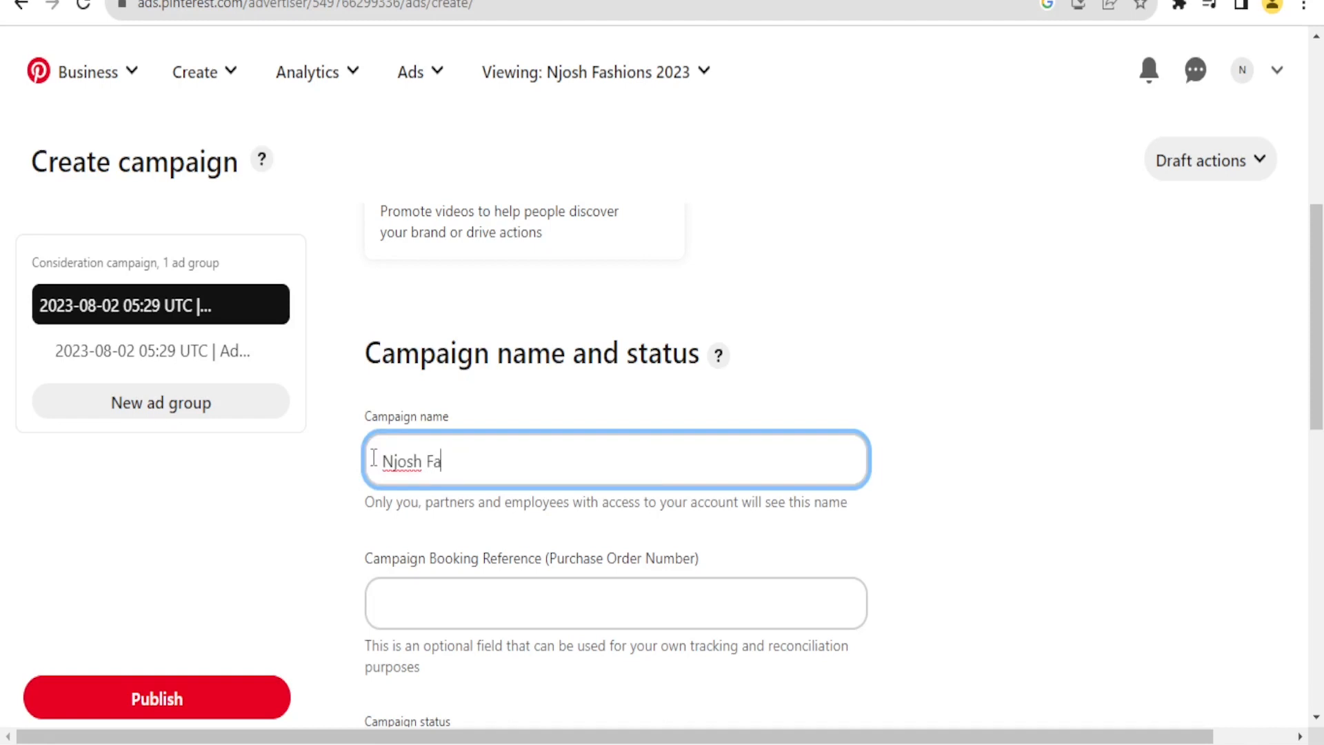
{"action": "type", "text": " Year Offer"}
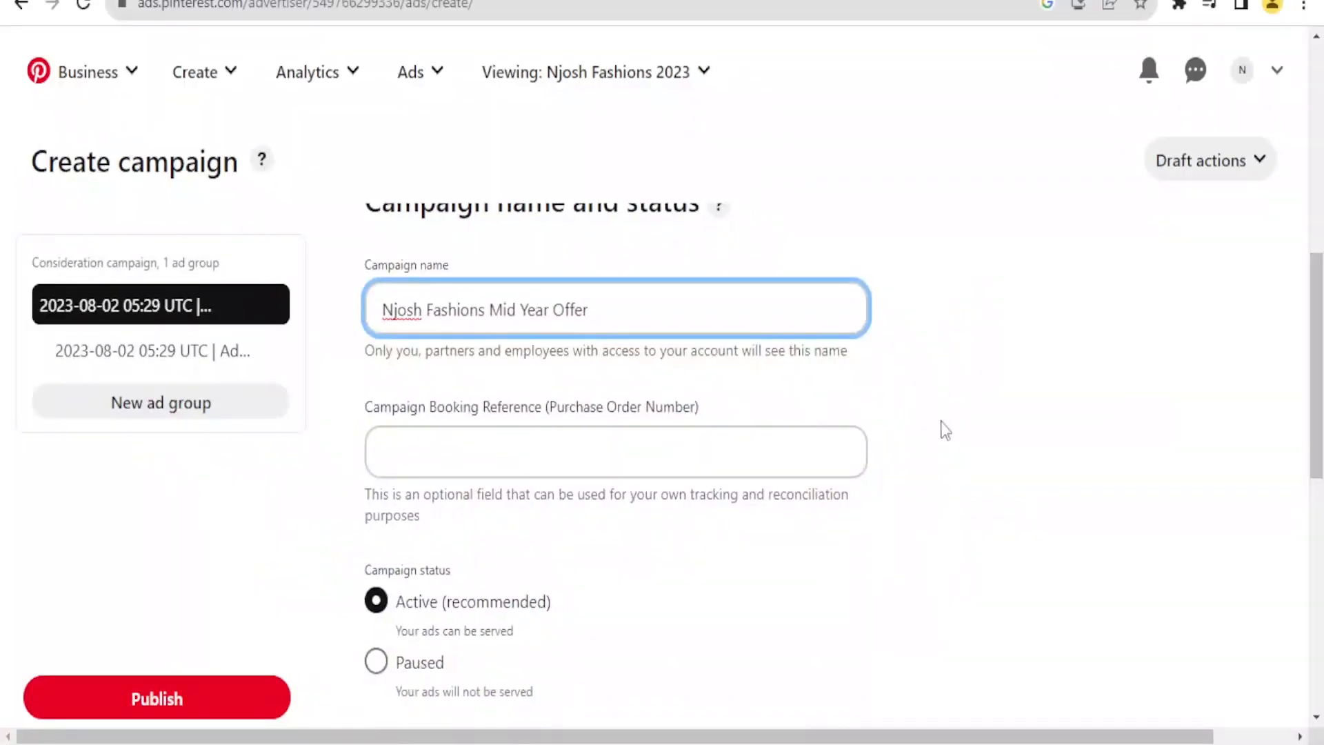
- Fill in the optional campaign booking reference (purchase order number)
{"action": "left_click", "coordinate": [590, 454]}
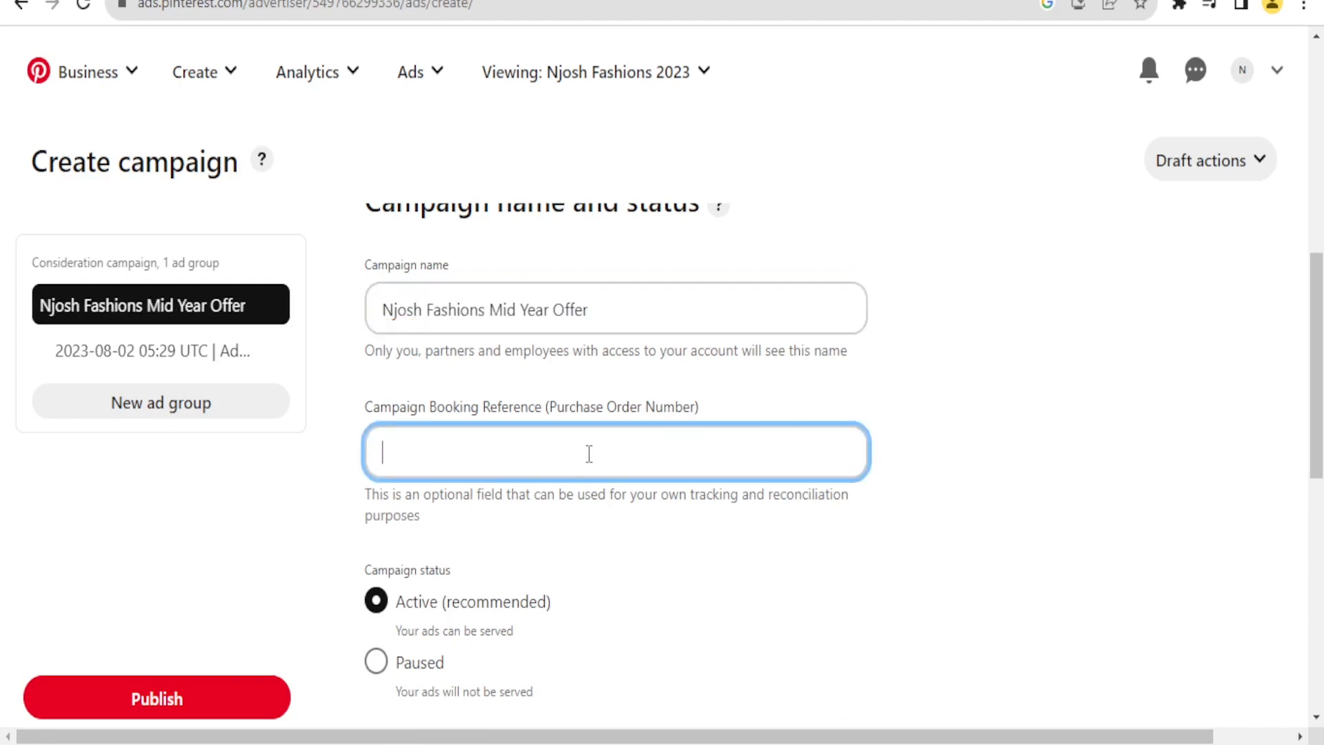
{"action": "type", "text": "001"}
{"action": "left_click_drag", "start_coordinate": [1317, 364], "coordinate": [1317, 396]}
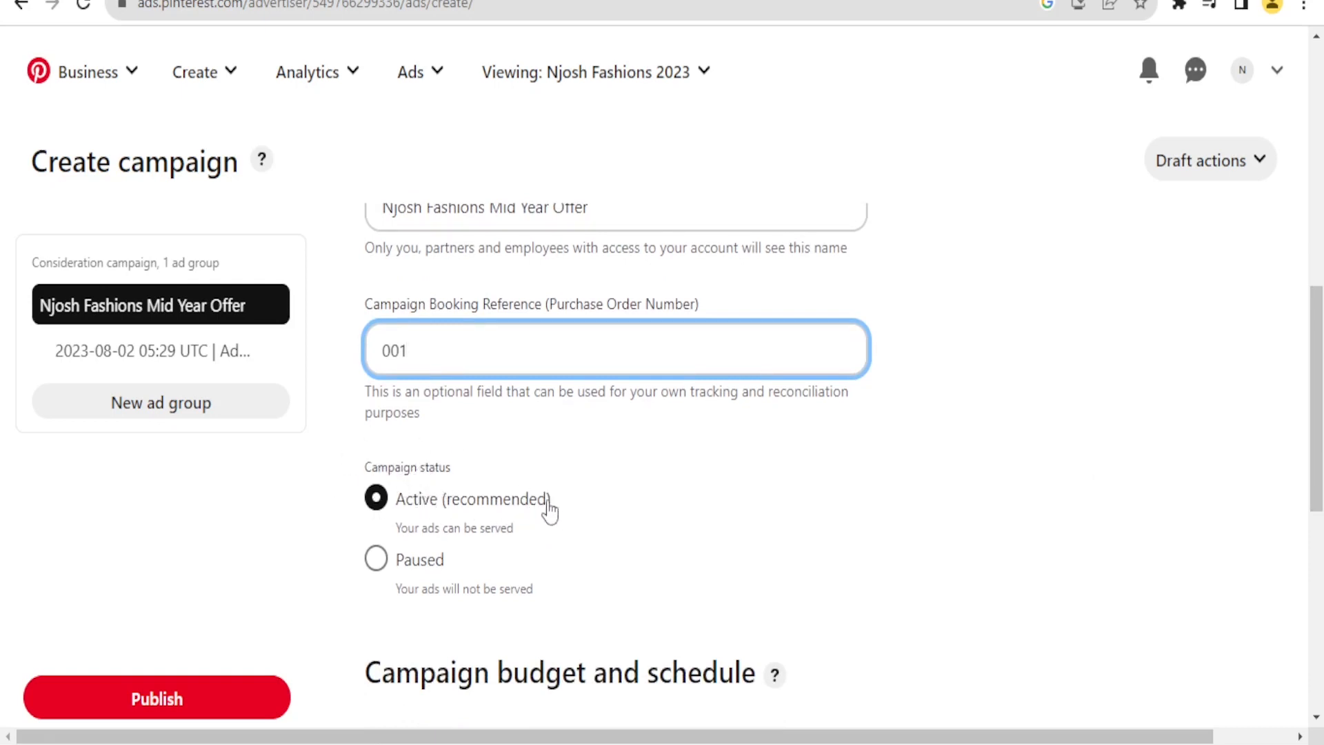
{"action": "left_click", "coordinate": [379, 569]}
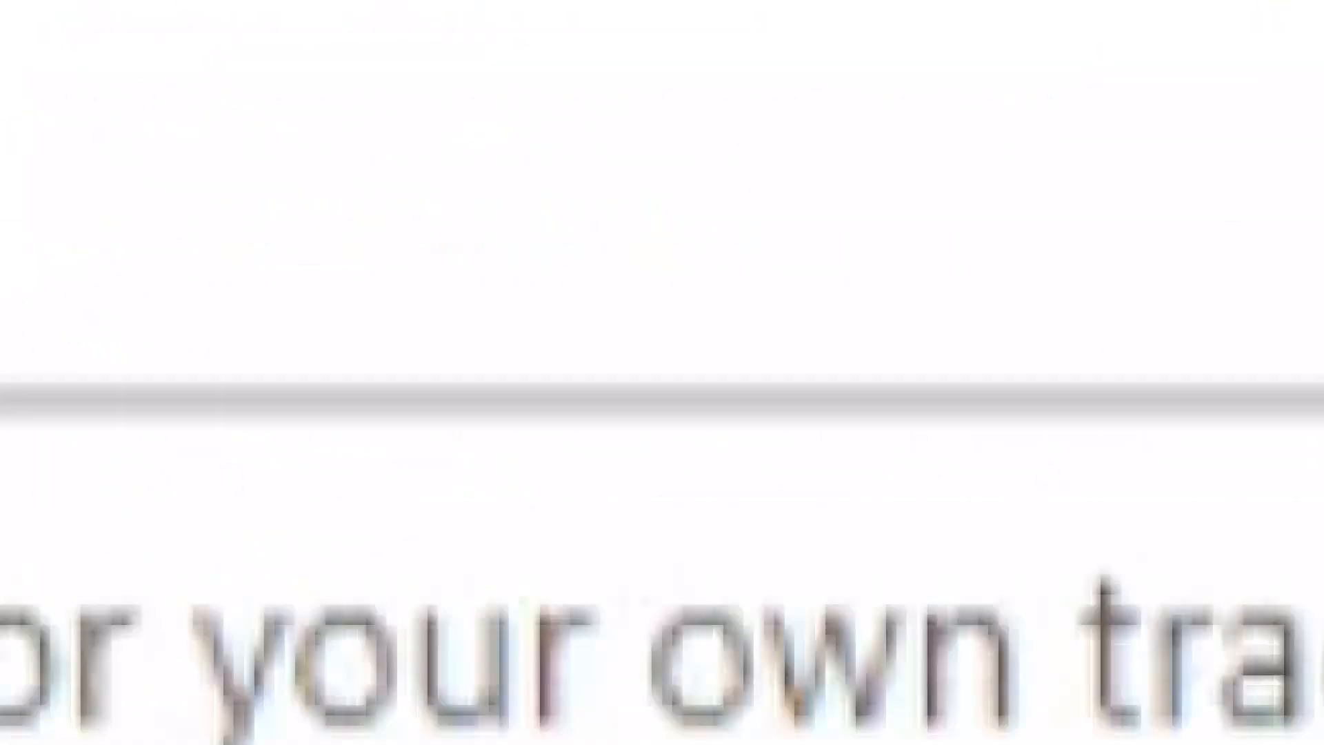
- Set the campaign's daily budget to 5 AUD
{"action": "scroll", "coordinate": [1317, 475], "scroll_direction": "down", "scroll_amount": 2}
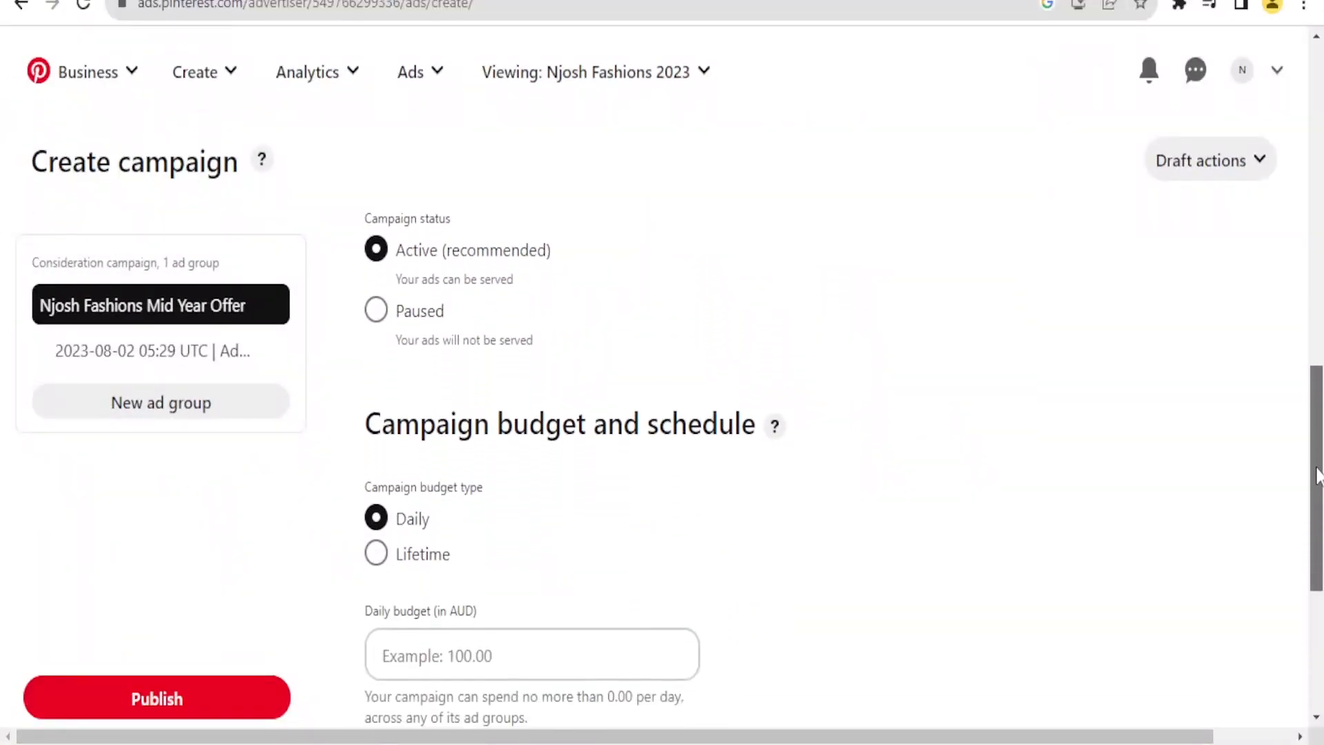
{"action": "left_click_drag", "start_coordinate": [1317, 475], "coordinate": [1317, 523]}
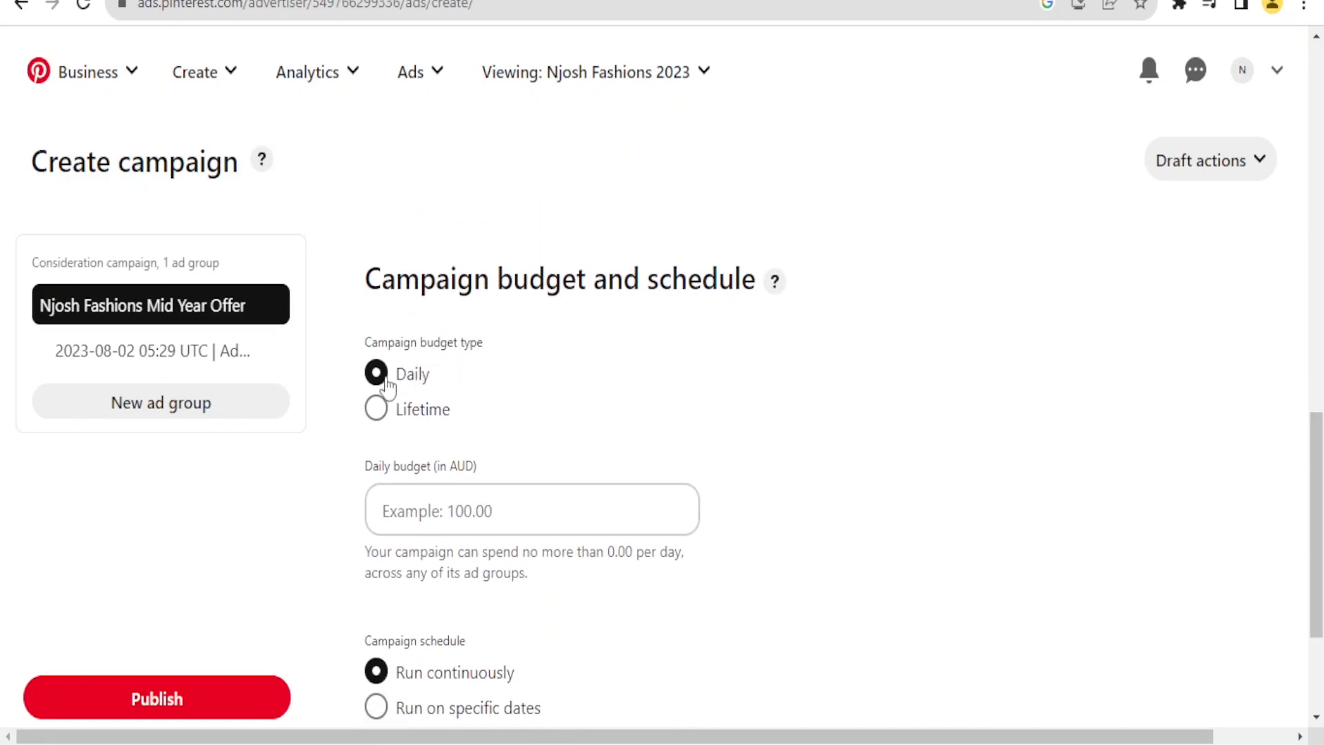
{"action": "left_click", "coordinate": [414, 512]}
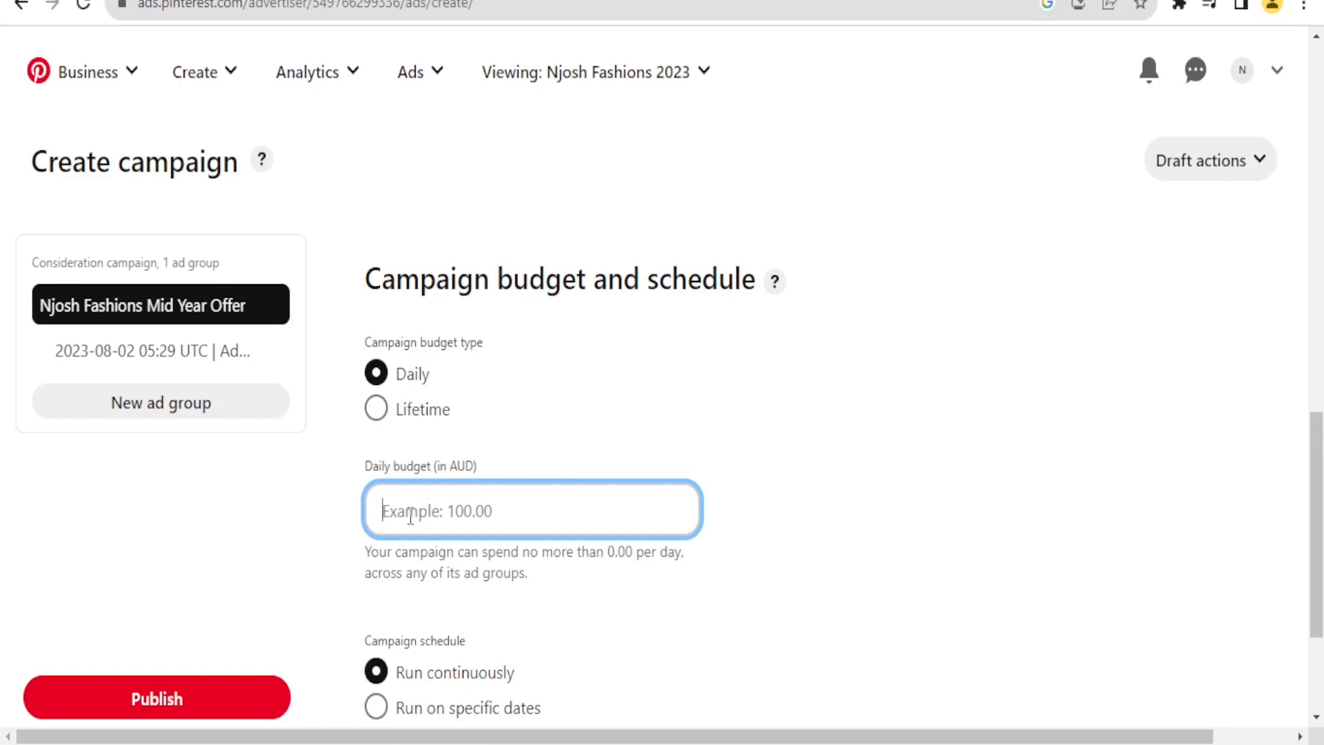
{"action": "type", "text": "5"}
{"action": "scroll", "coordinate": [1317, 576], "scroll_direction": "down", "scroll_amount": 1}
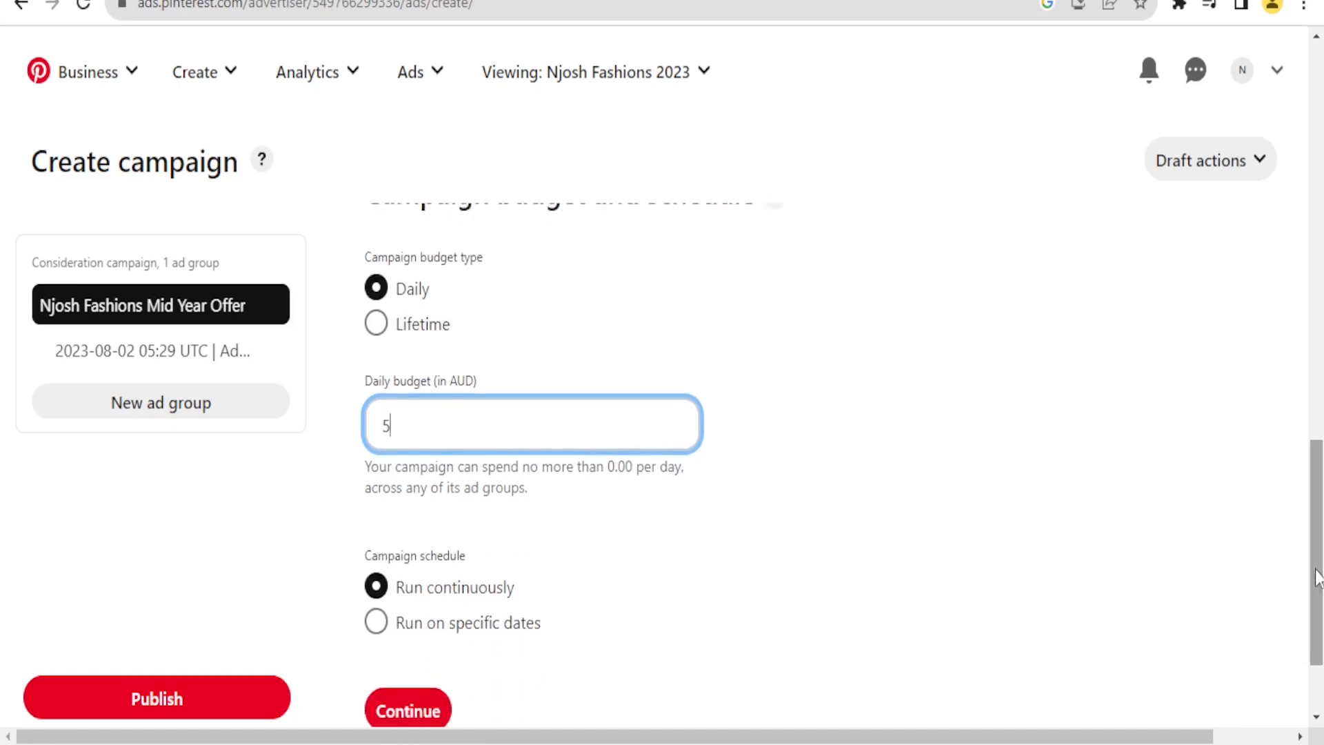
{"action": "scroll", "coordinate": [1317, 576], "scroll_direction": "down", "scroll_amount": 2}
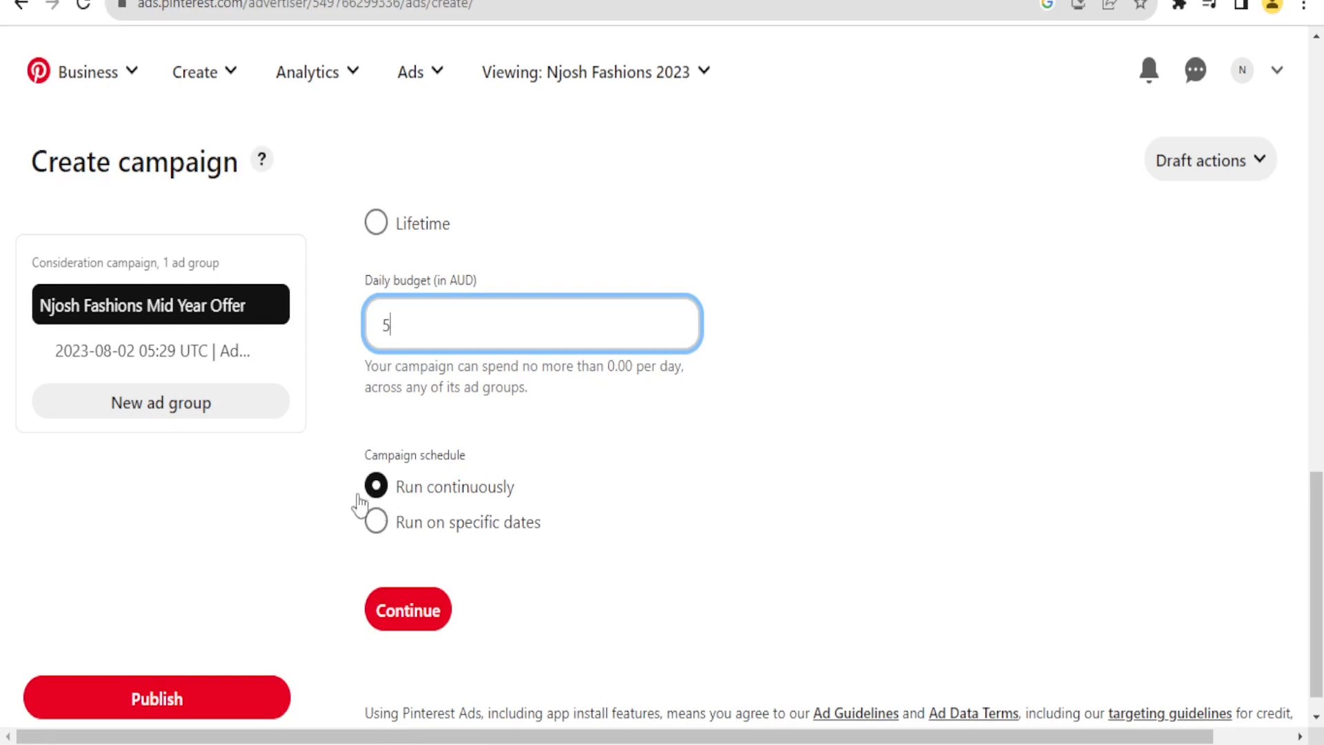
{"action": "left_click", "coordinate": [376, 526]}
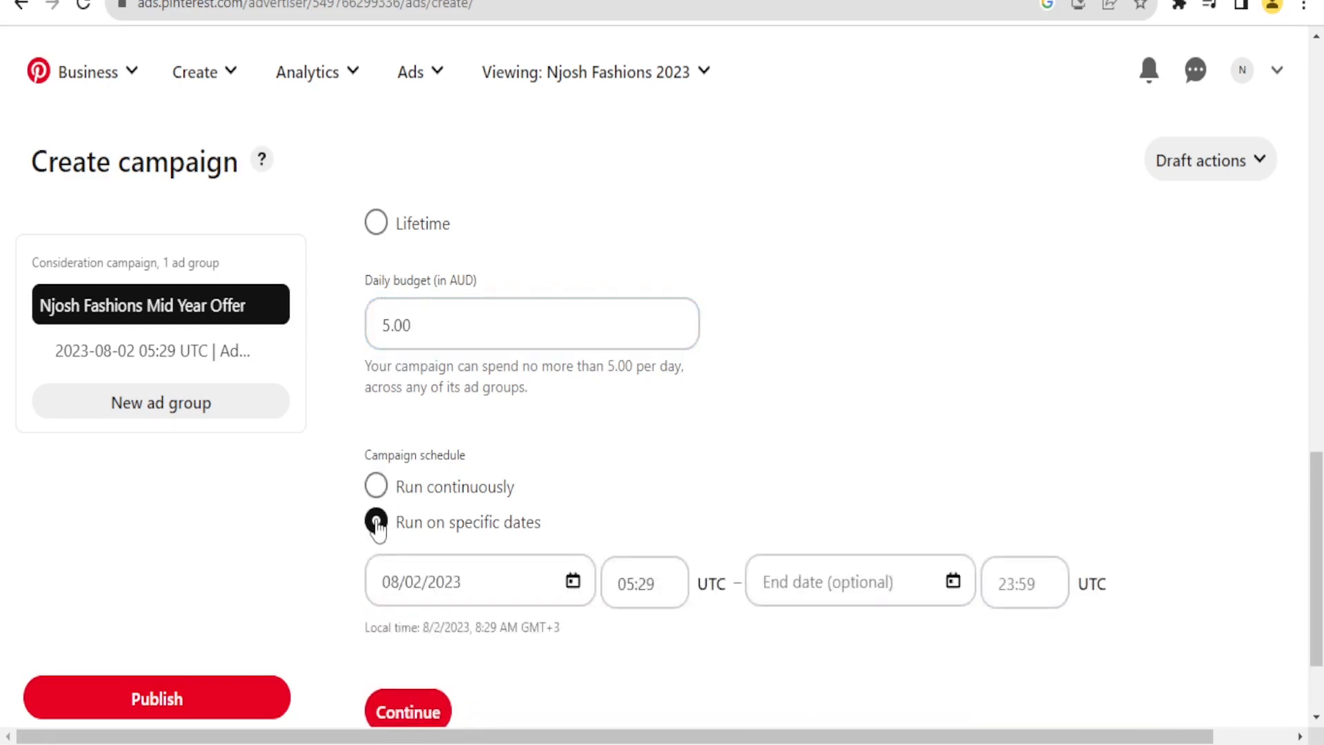
{"action": "left_click", "coordinate": [469, 584]}
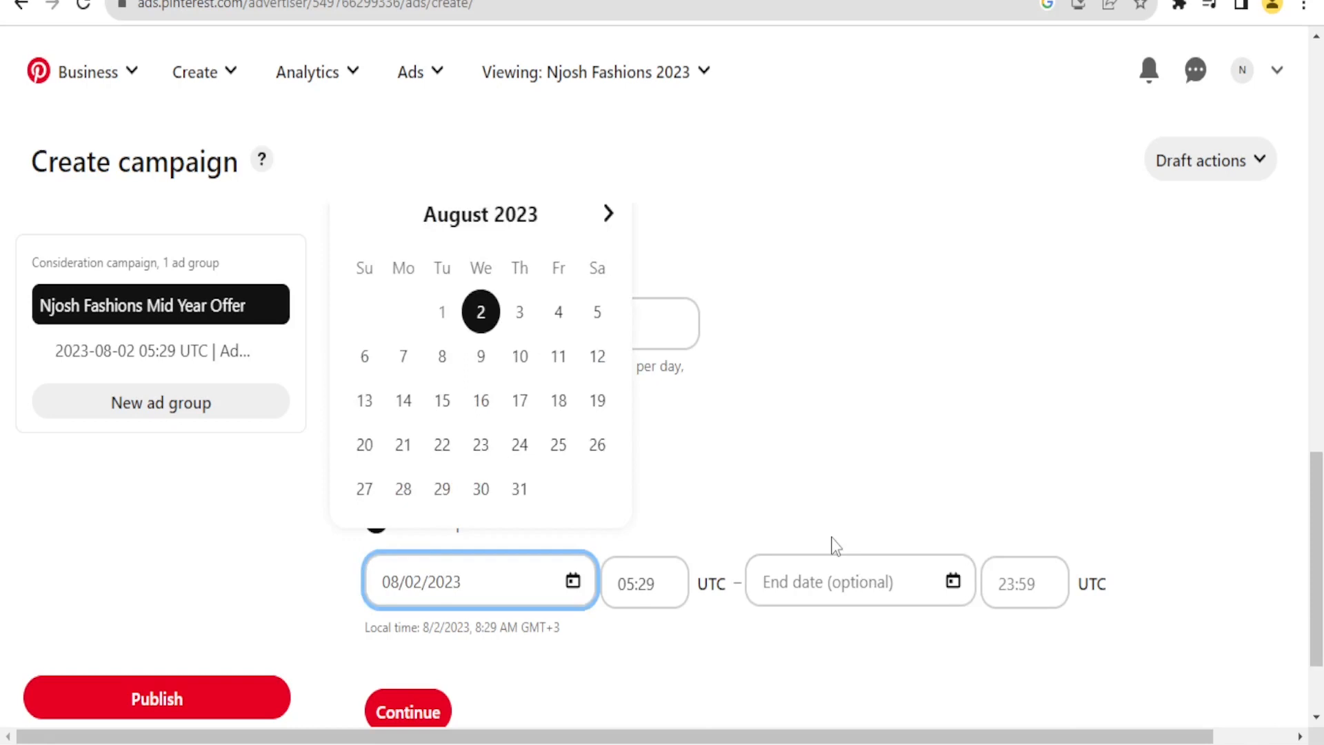
{"action": "left_click", "coordinate": [832, 597]}
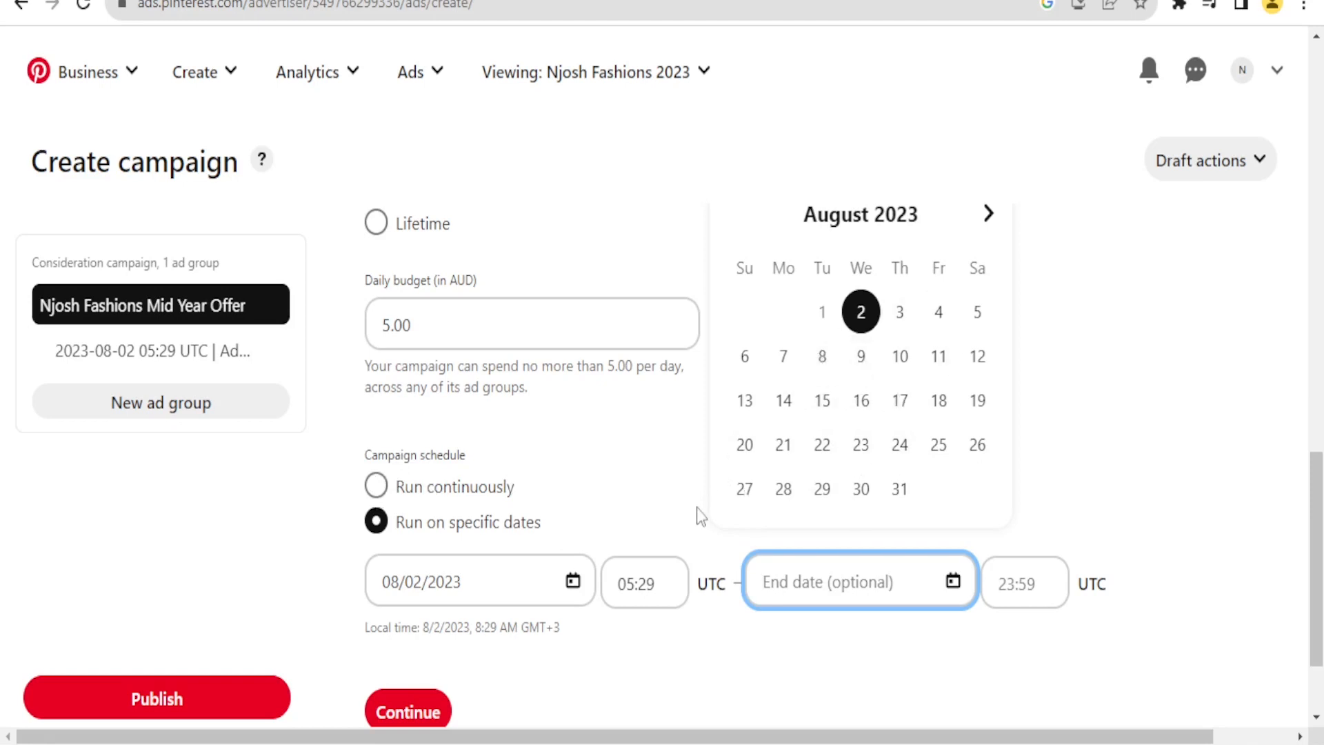
{"action": "left_click", "coordinate": [376, 491]}
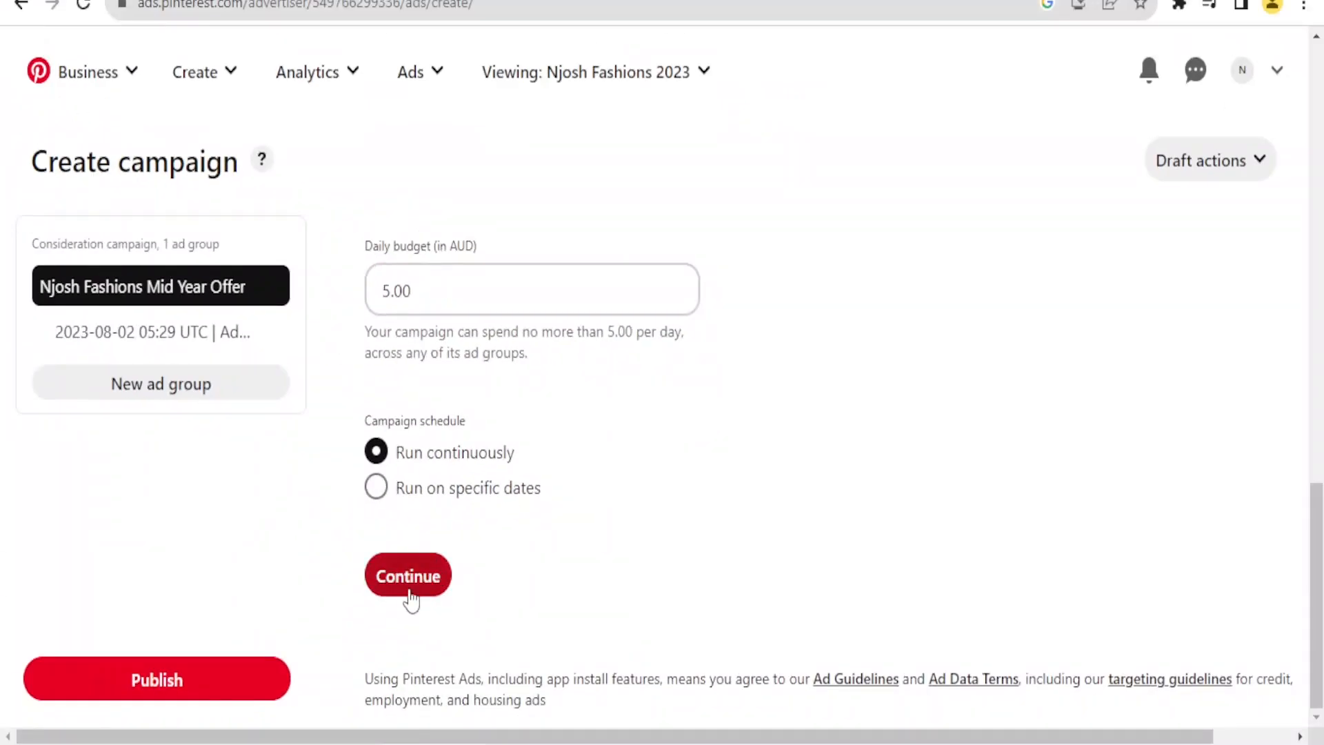
- Continue to the ad group details and replace the default ad group name with "Fashions"
{"action": "left_click", "coordinate": [410, 575]}
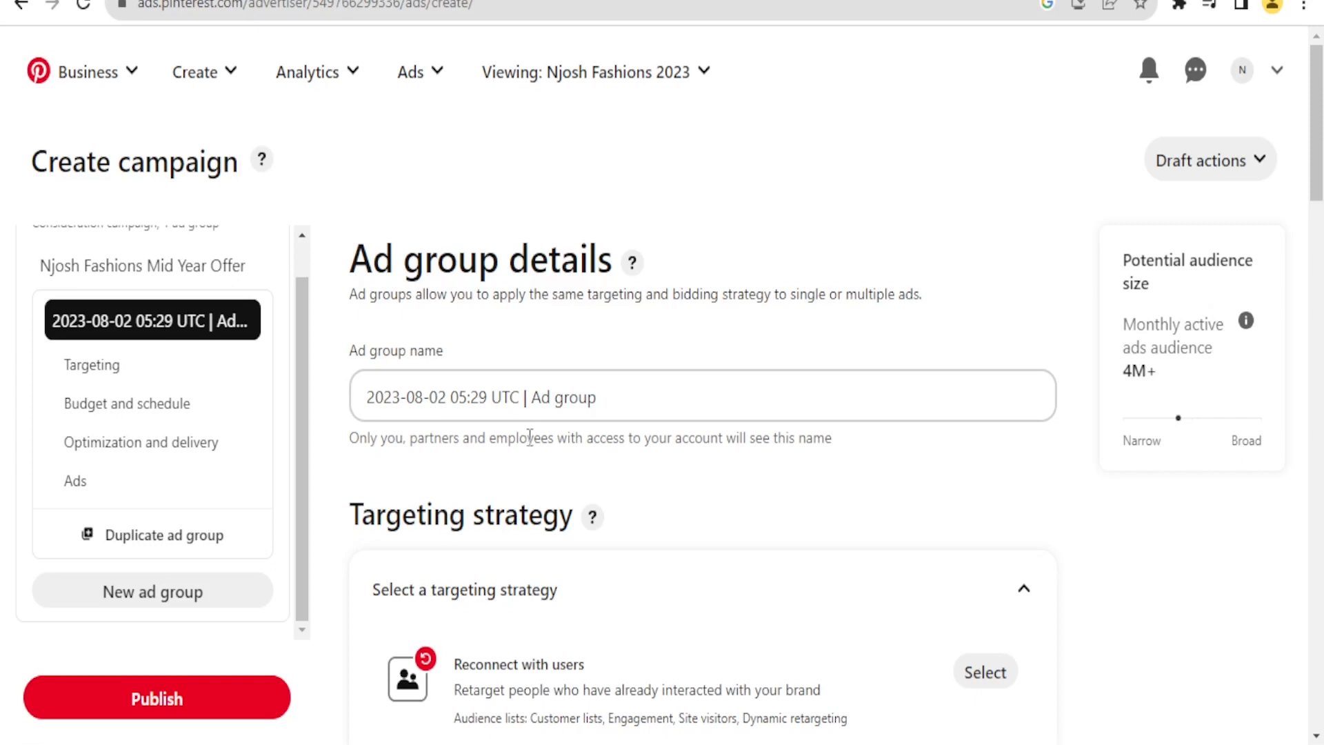
{"action": "left_click", "coordinate": [522, 397]}
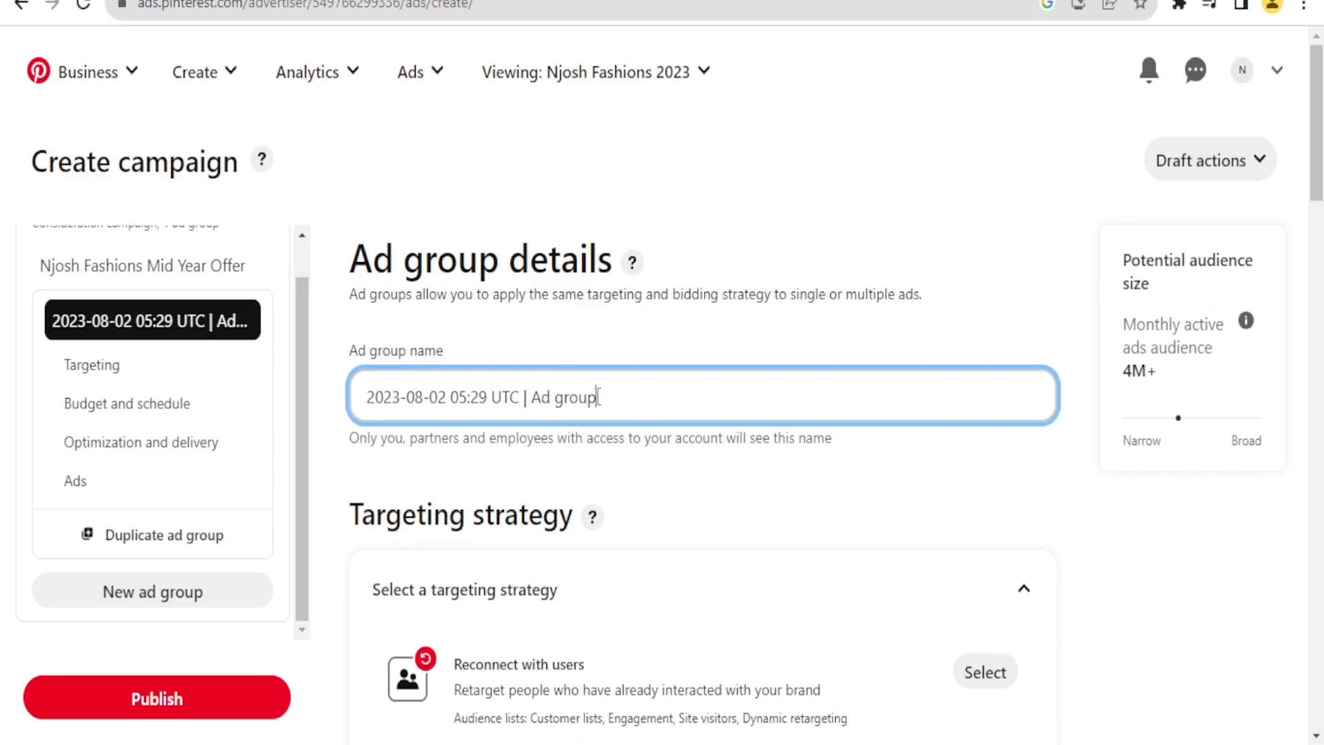
{"action": "left_click_drag", "start_coordinate": [597, 398], "coordinate": [362, 363]}
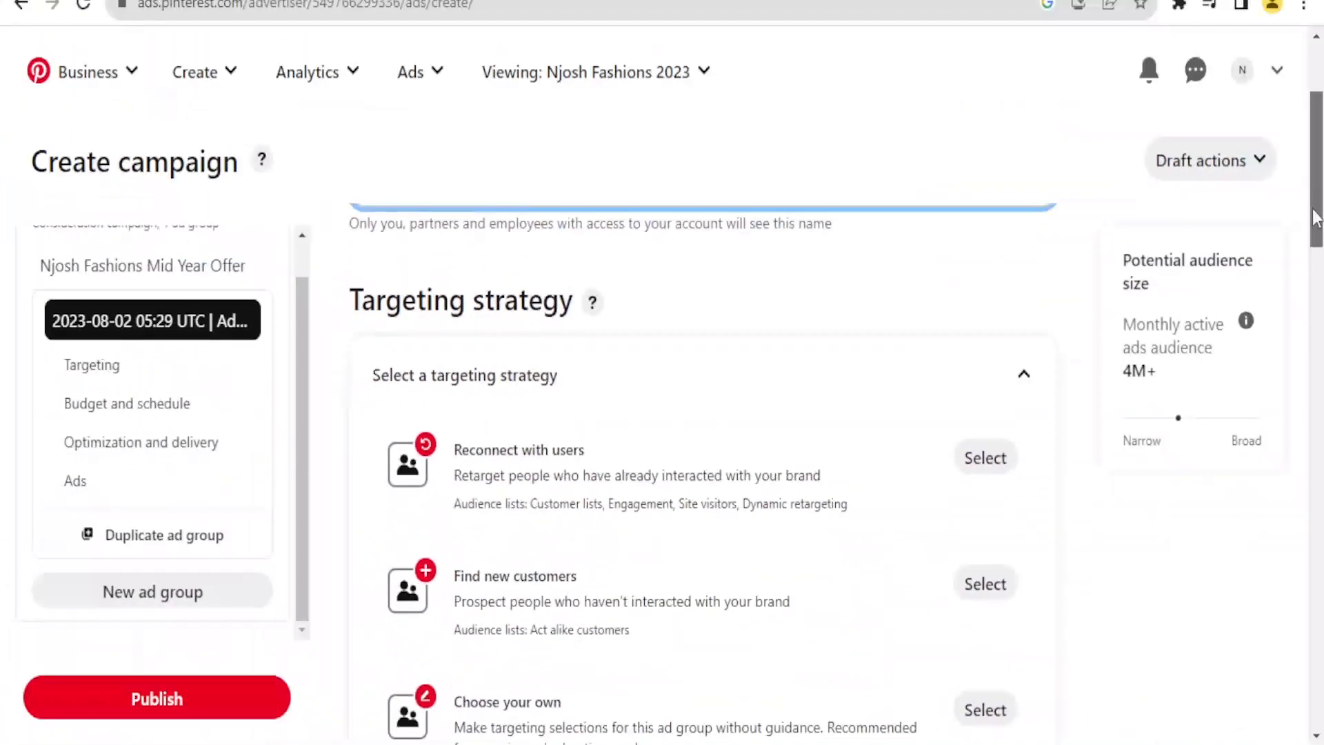
{"action": "left_click_drag", "start_coordinate": [1313, 218], "coordinate": [1314, 222]}
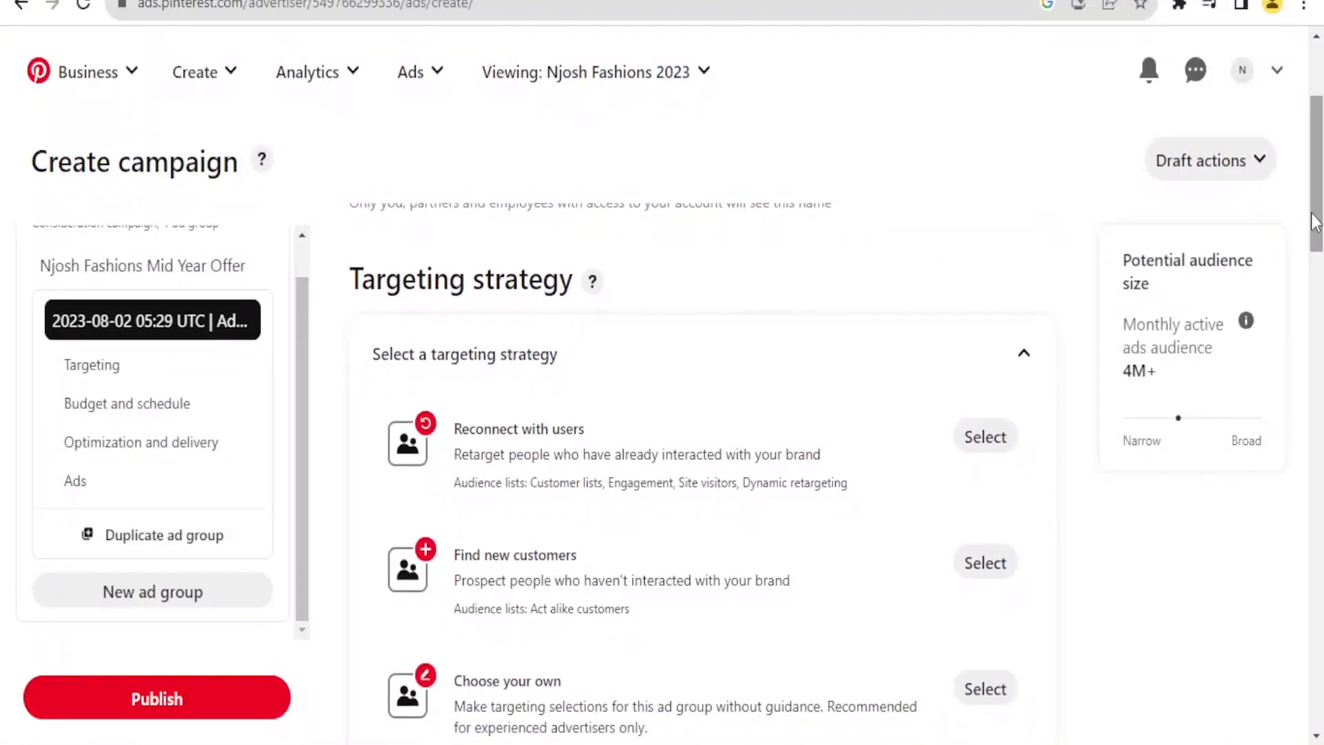
{"action": "scroll", "coordinate": [1314, 223], "scroll_direction": "up", "scroll_amount": 3}
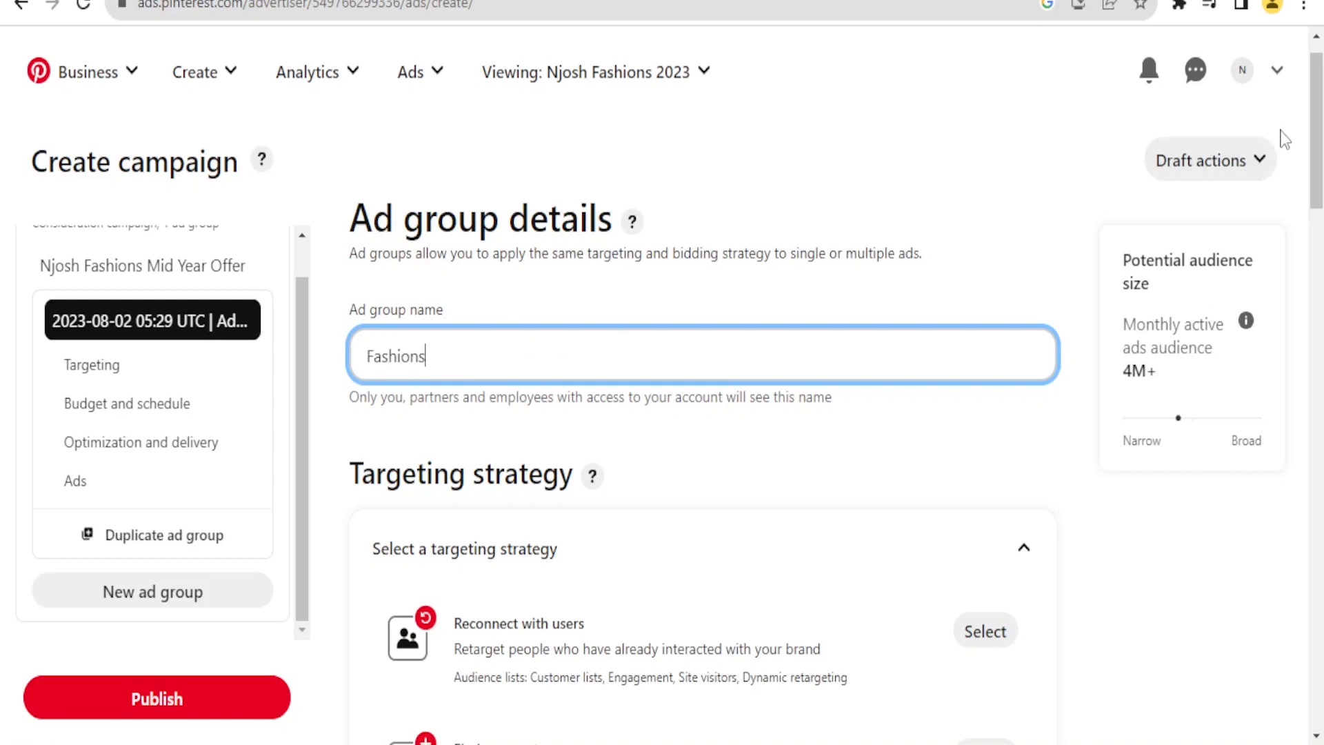
- Choose "Find new customers" as the targeting strategy for the ad group
{"action": "left_click_drag", "start_coordinate": [1316, 135], "coordinate": [1318, 199]}
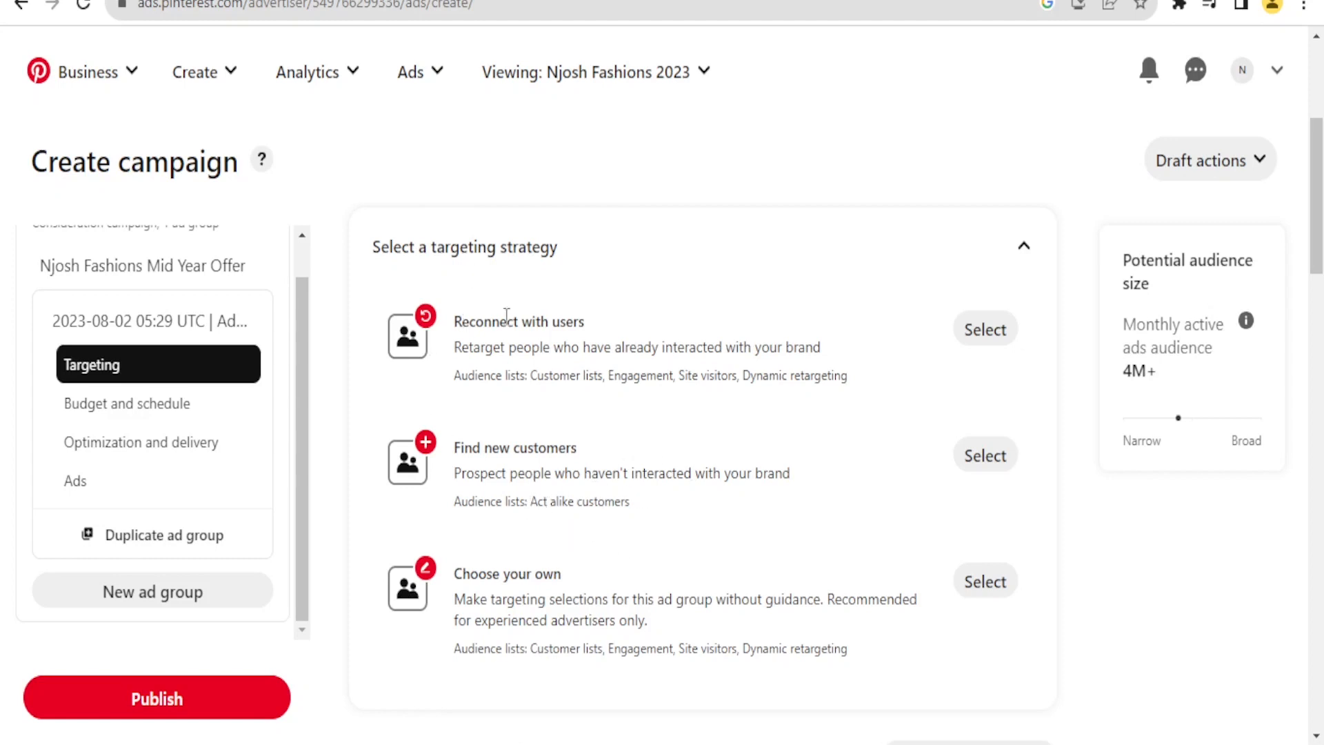
{"action": "left_click_drag", "start_coordinate": [1319, 205], "coordinate": [1317, 256]}
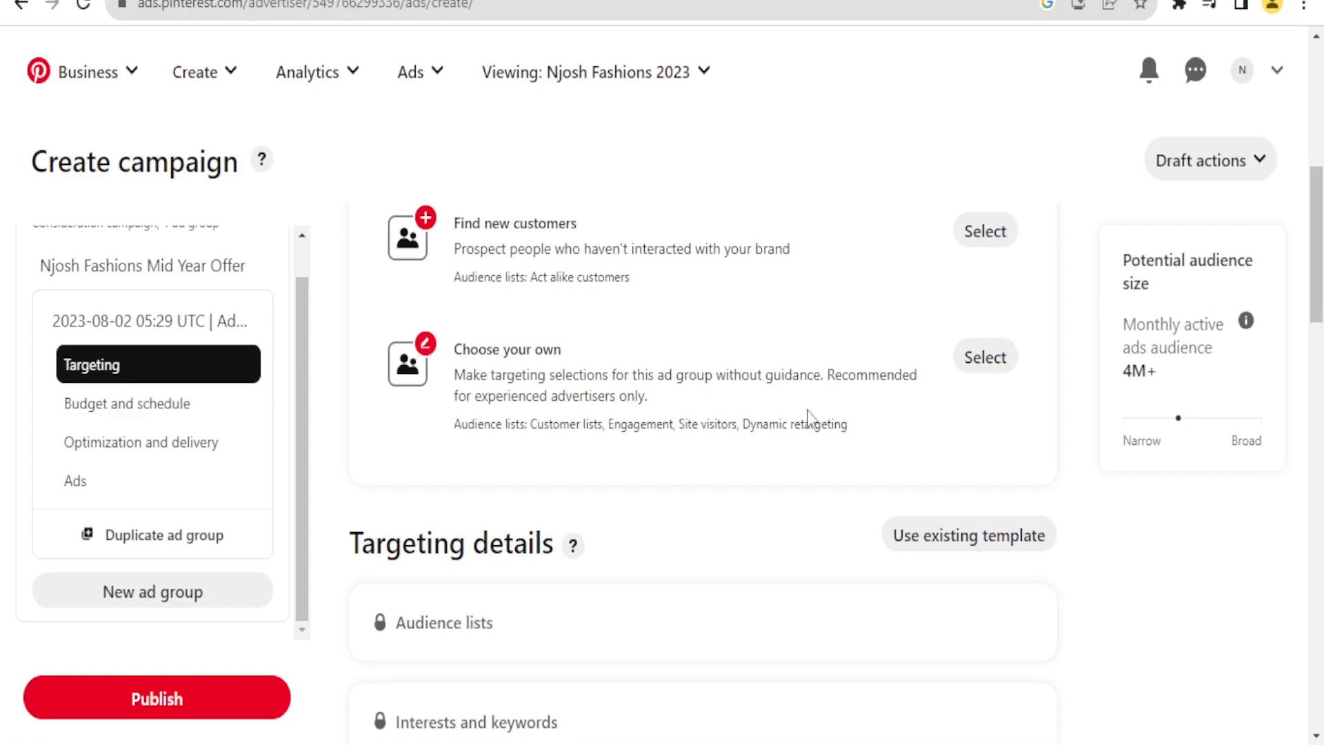
{"action": "scroll", "coordinate": [1317, 269], "scroll_direction": "up", "scroll_amount": 1}
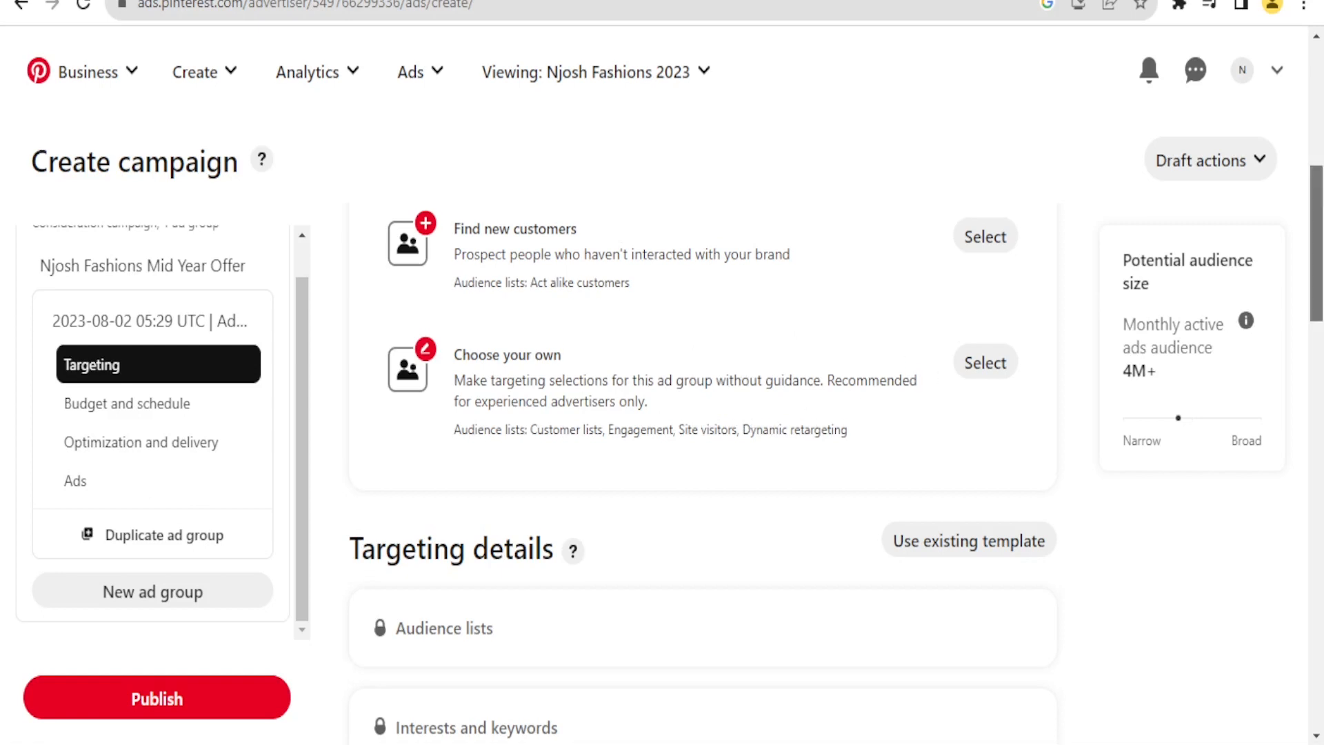
{"action": "scroll", "coordinate": [702, 432], "scroll_direction": "up", "scroll_amount": 1}
{"action": "left_click_drag", "start_coordinate": [1316, 249], "coordinate": [1316, 245]}
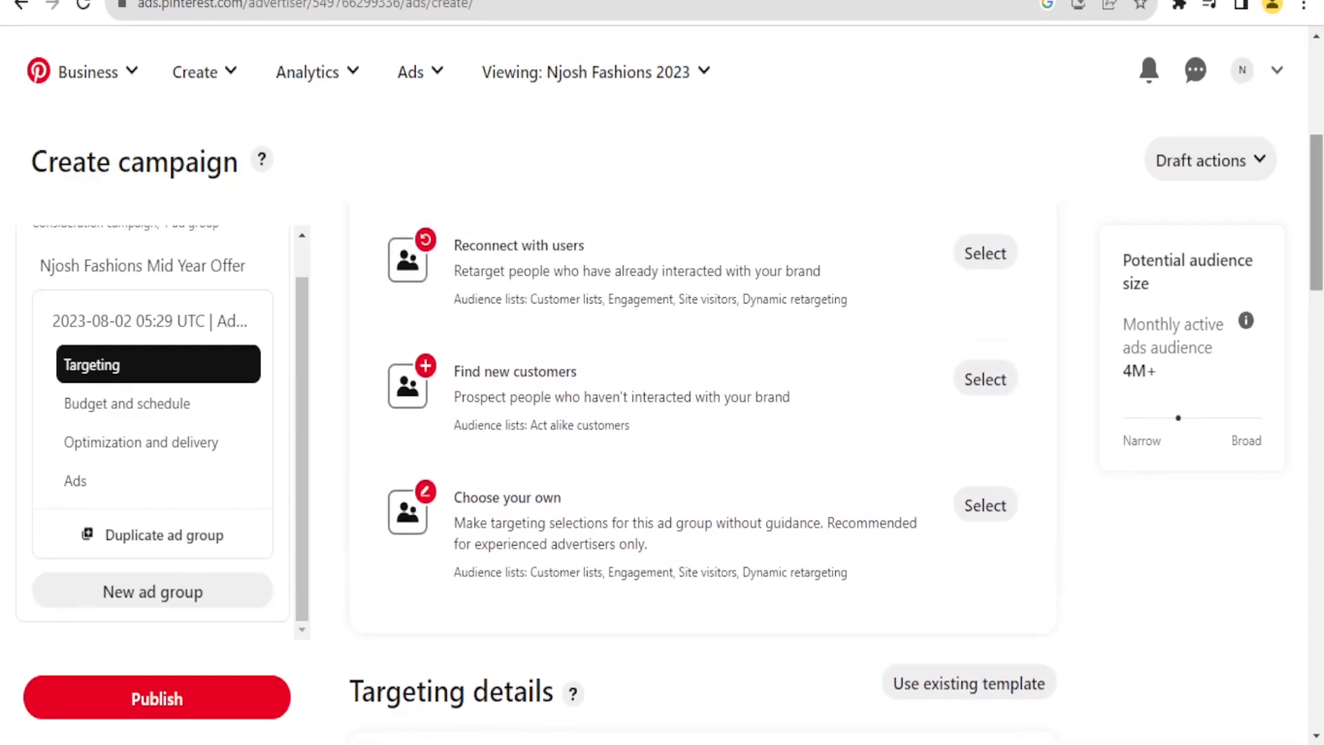
{"action": "left_click", "coordinate": [984, 380]}
- Open the optional audience list section in the targeting details to view its options
{"action": "scroll", "coordinate": [1317, 262], "scroll_direction": "down", "scroll_amount": 2}
{"action": "left_click_drag", "start_coordinate": [1317, 262], "coordinate": [1314, 333]}
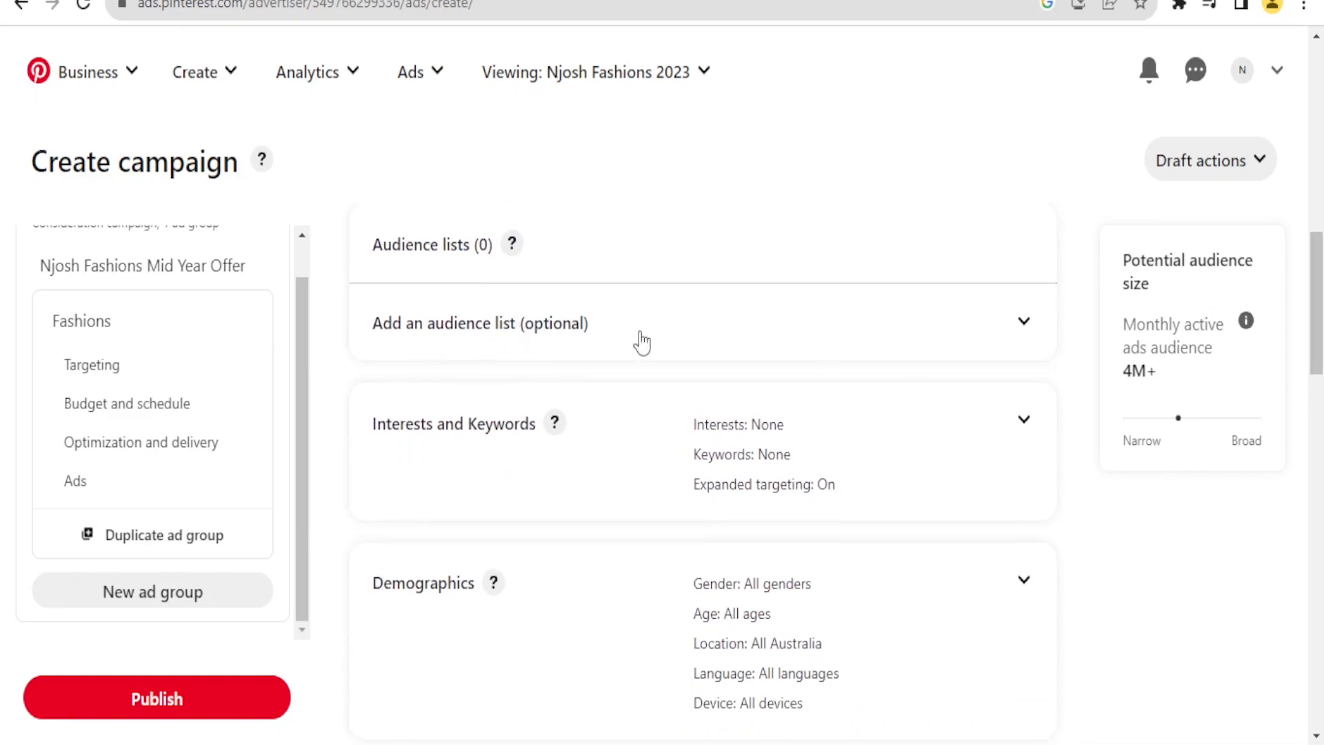
{"action": "left_click", "coordinate": [1023, 333]}
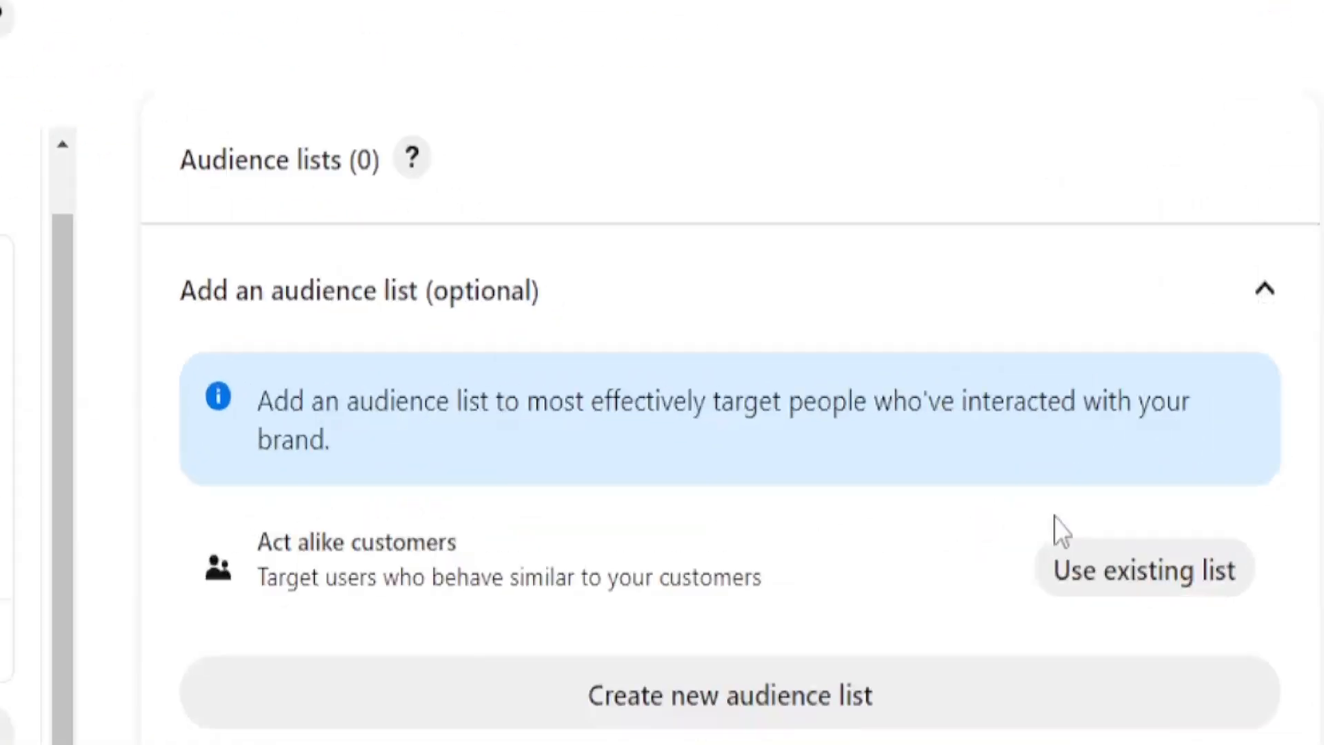
- Restrict the ad group's gender targeting to Female by excluding Male and Unspecified under Demographics
{"action": "scroll", "coordinate": [897, 469], "scroll_direction": "down", "scroll_amount": 10}
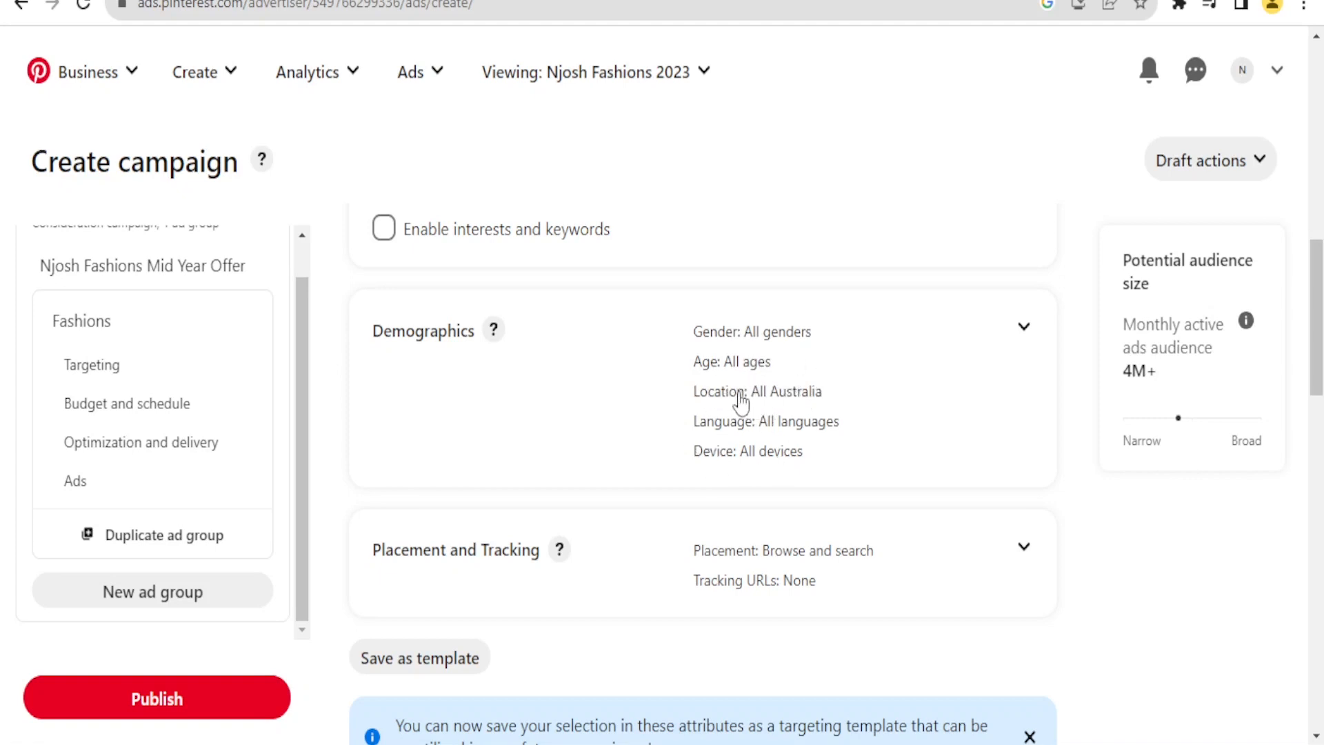
{"action": "left_click", "coordinate": [1025, 328]}
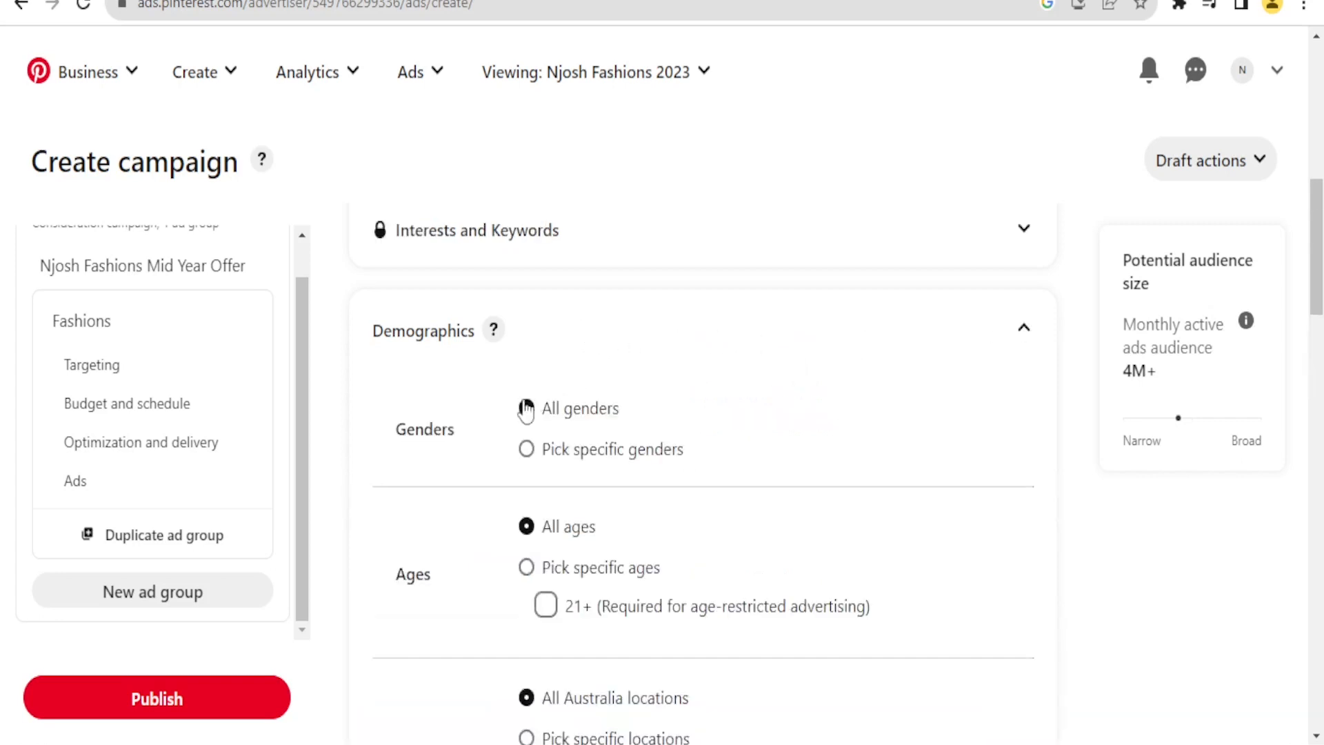
{"action": "left_click", "coordinate": [527, 450]}
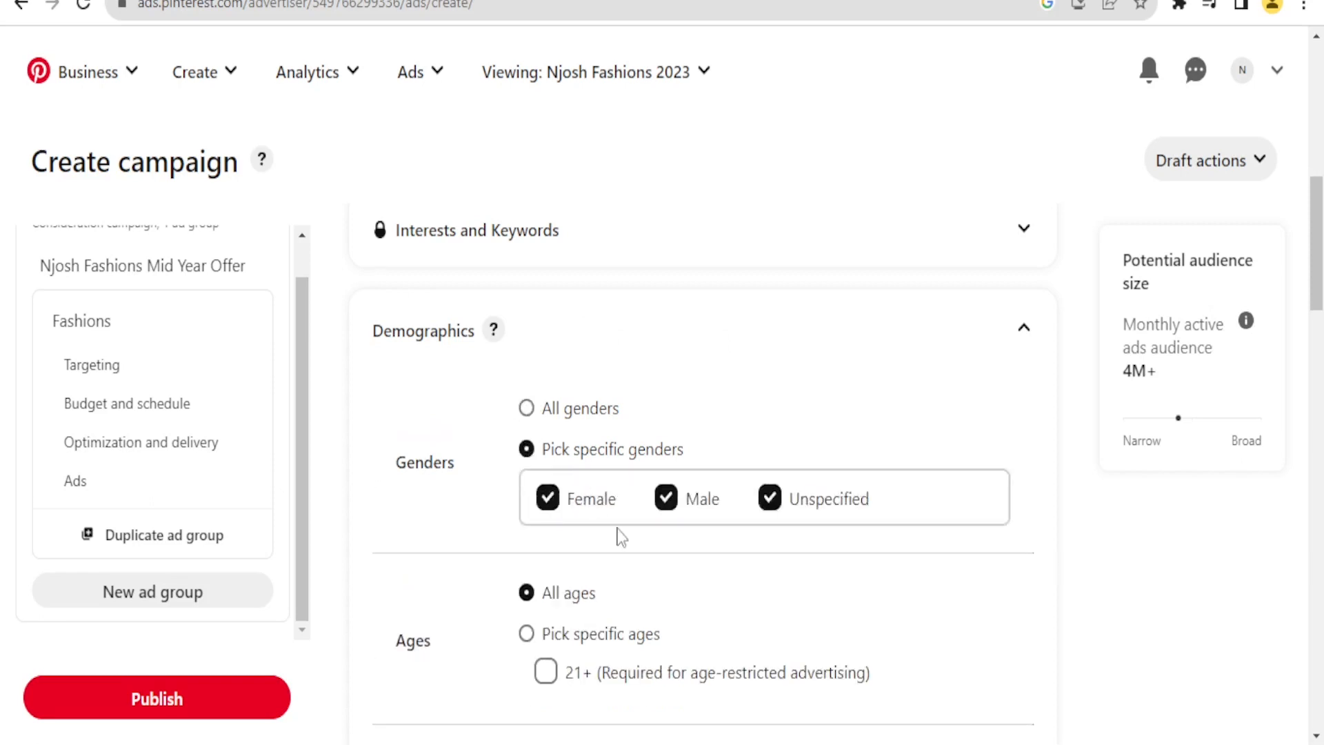
{"action": "left_click", "coordinate": [768, 501]}
{"action": "left_click", "coordinate": [666, 498]}
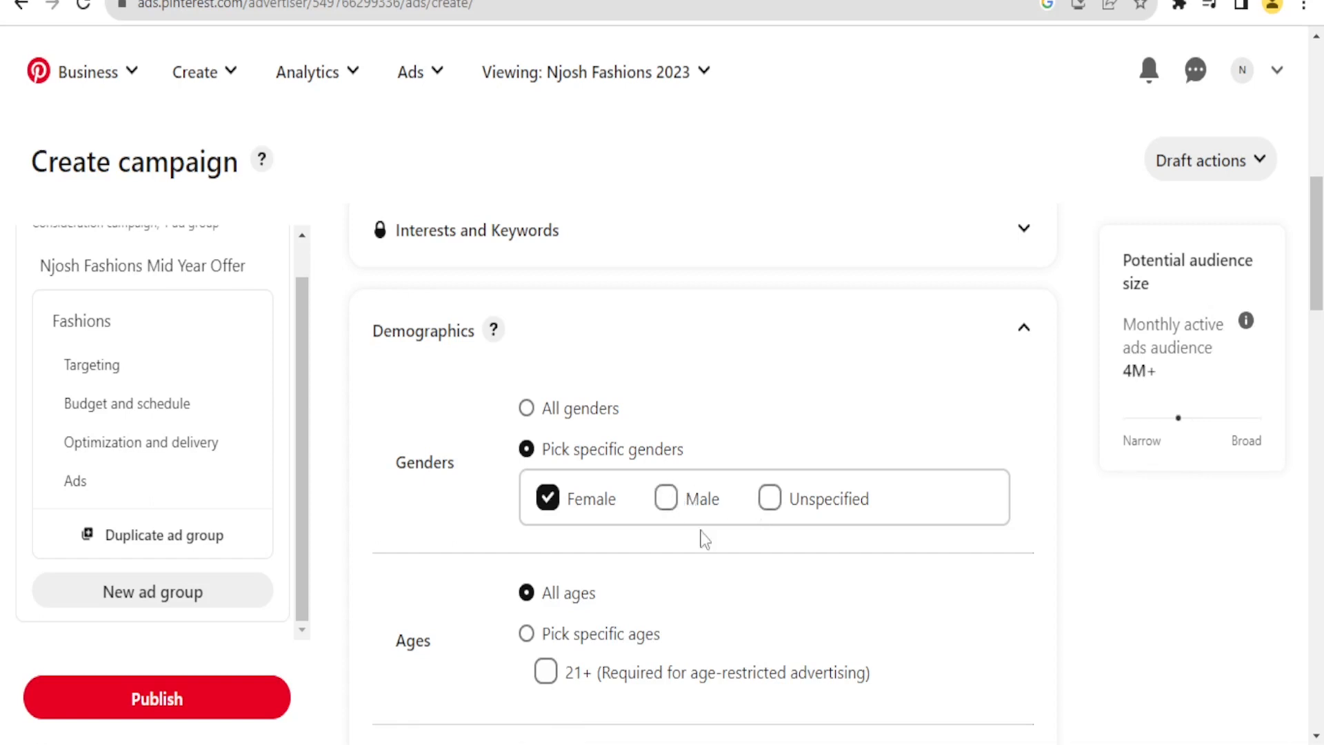
- Set the demographic location targeting to specific locations and select Argentina
{"action": "left_click_drag", "start_coordinate": [1313, 265], "coordinate": [1317, 332]}
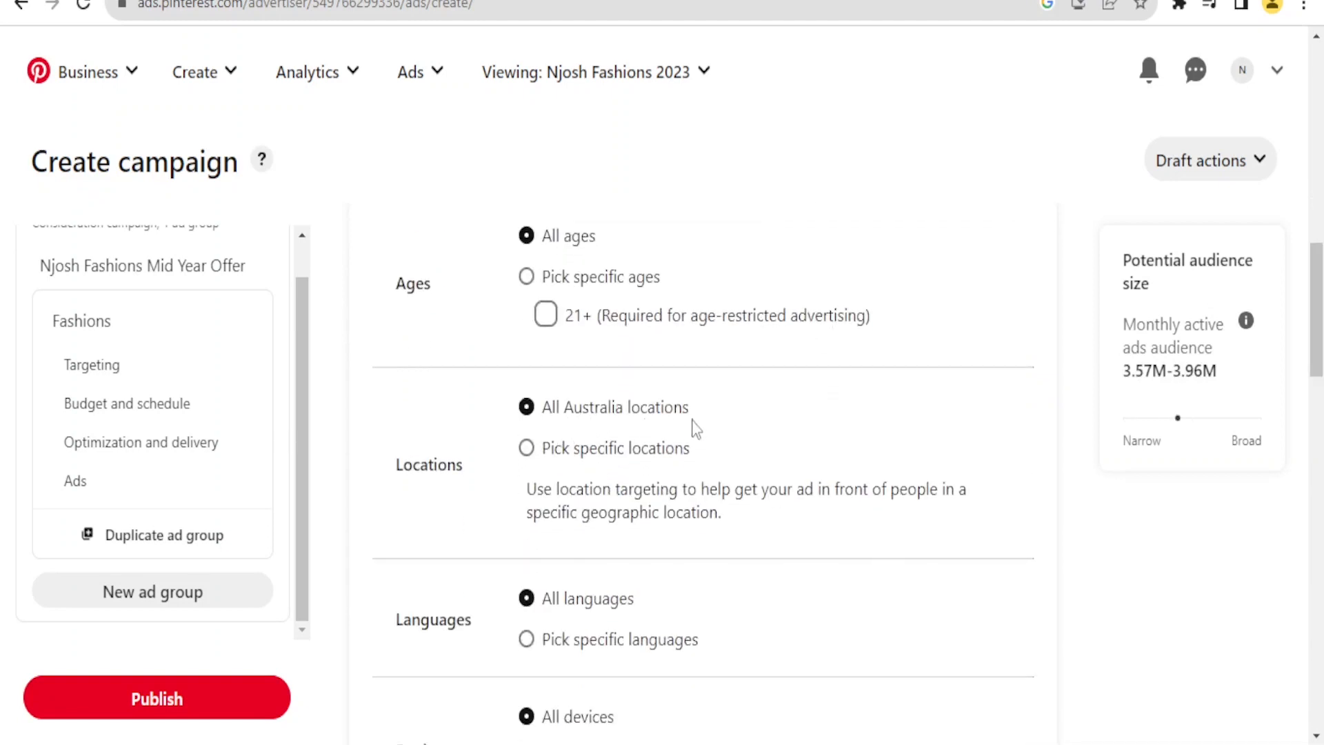
{"action": "left_click", "coordinate": [528, 449]}
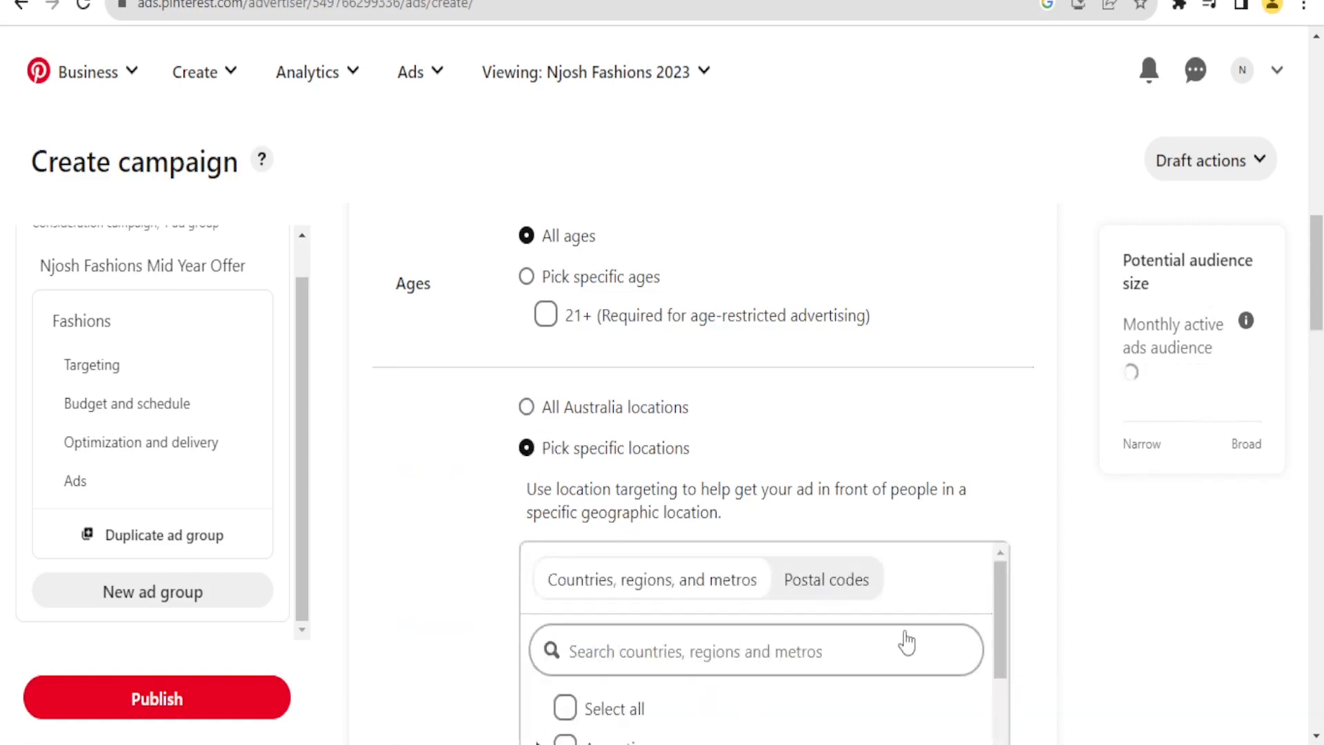
{"action": "left_click_drag", "start_coordinate": [1000, 617], "coordinate": [997, 648]}
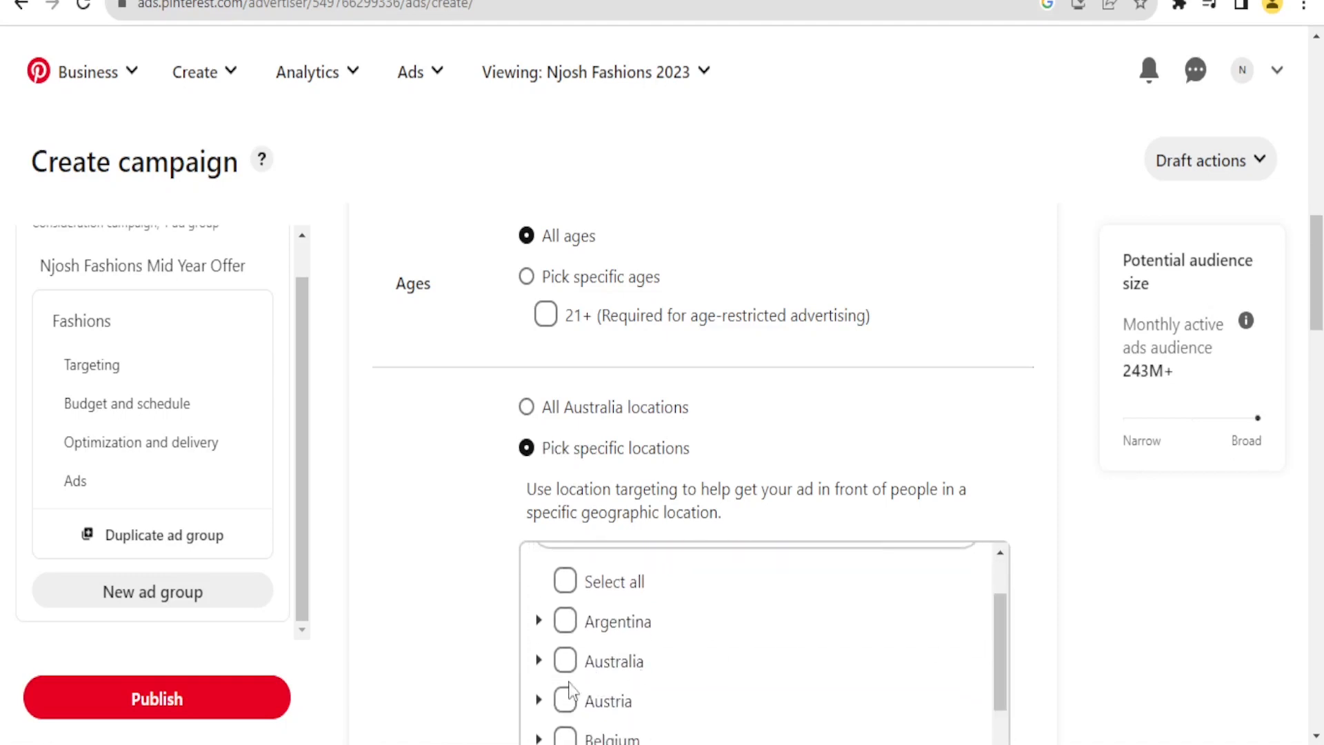
{"action": "left_click", "coordinate": [565, 623]}
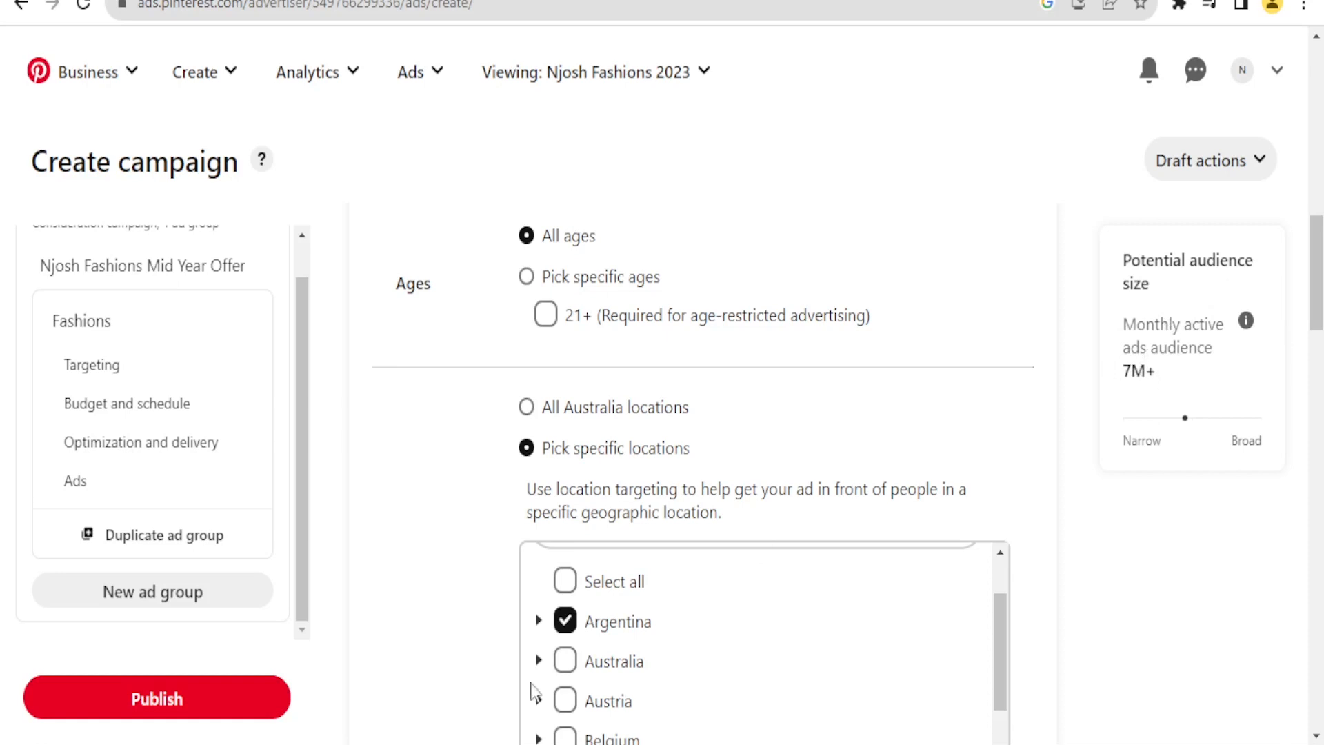
{"action": "left_click", "coordinate": [565, 662]}
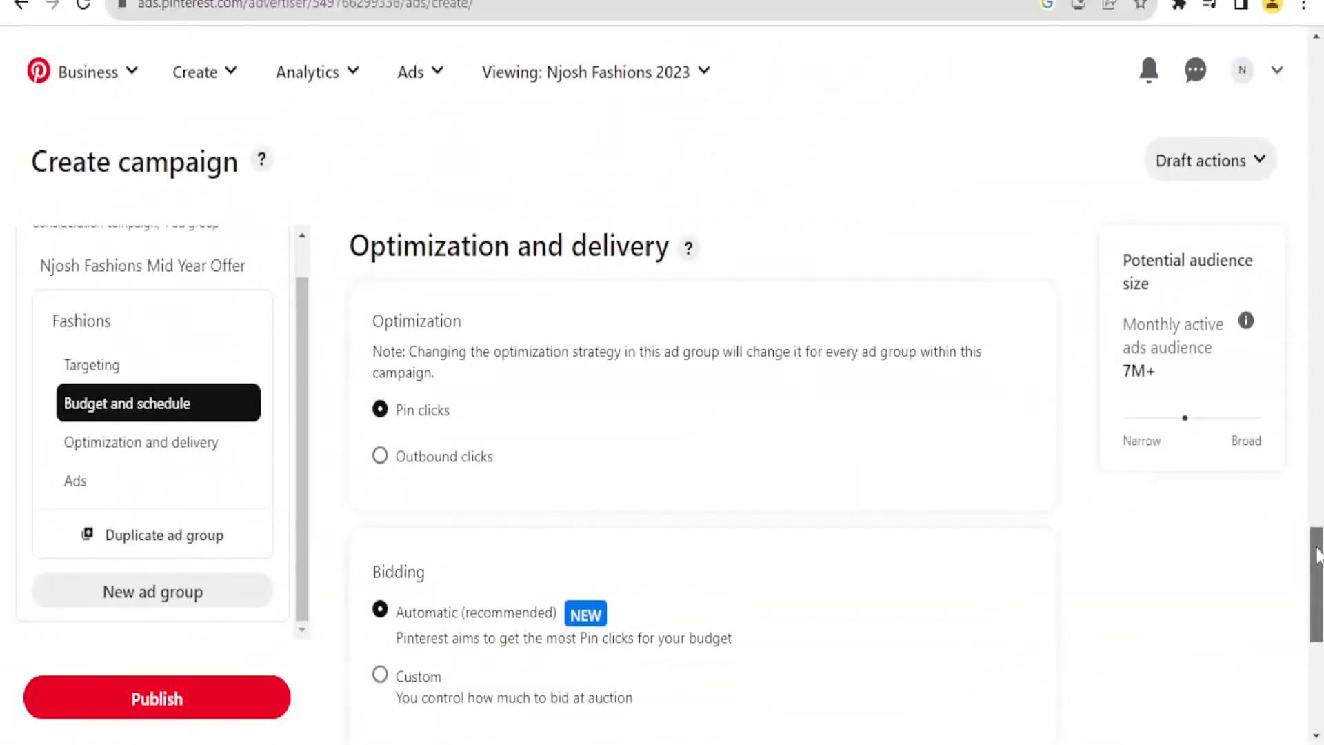
- Start a new Pin to promote in the Ads section, with "Elephants" as both its title and description
{"action": "left_click_drag", "start_coordinate": [1317, 558], "coordinate": [1315, 606]}
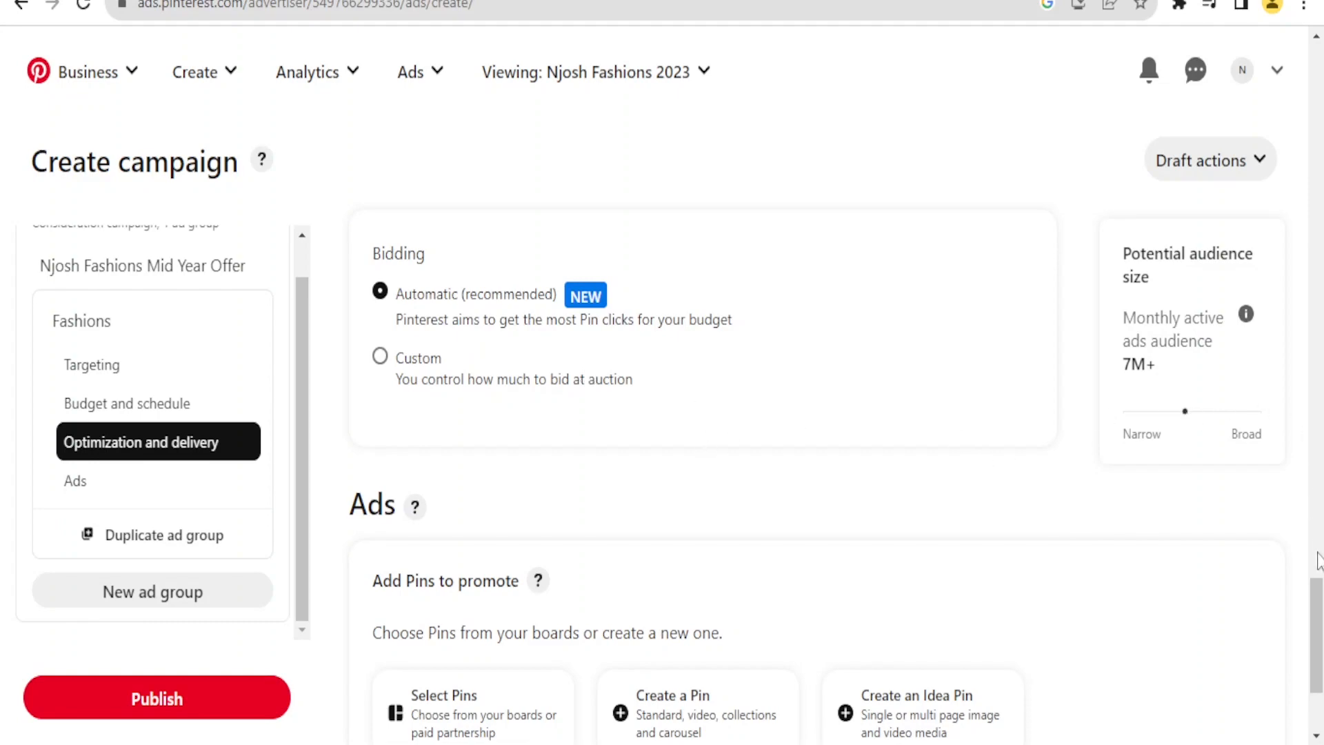
{"action": "left_click_drag", "start_coordinate": [1319, 583], "coordinate": [1317, 638]}
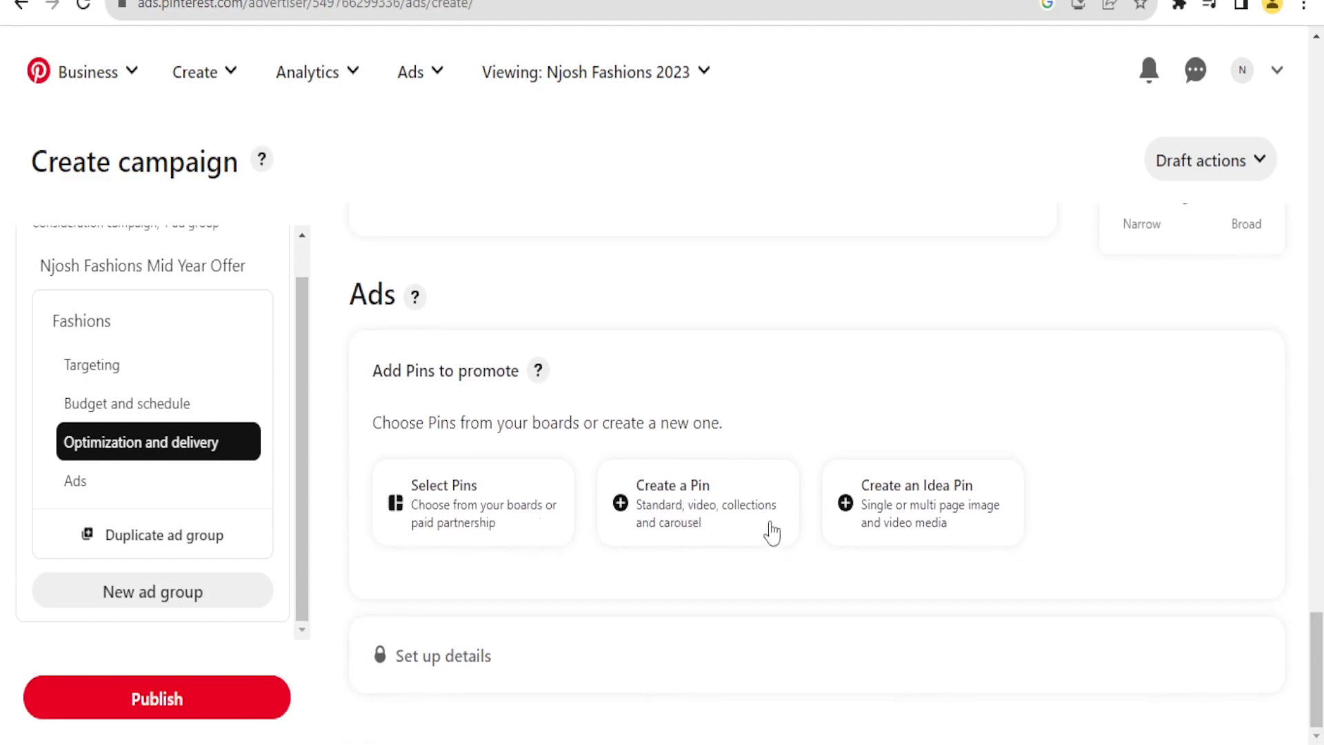
{"action": "left_click", "coordinate": [655, 500]}
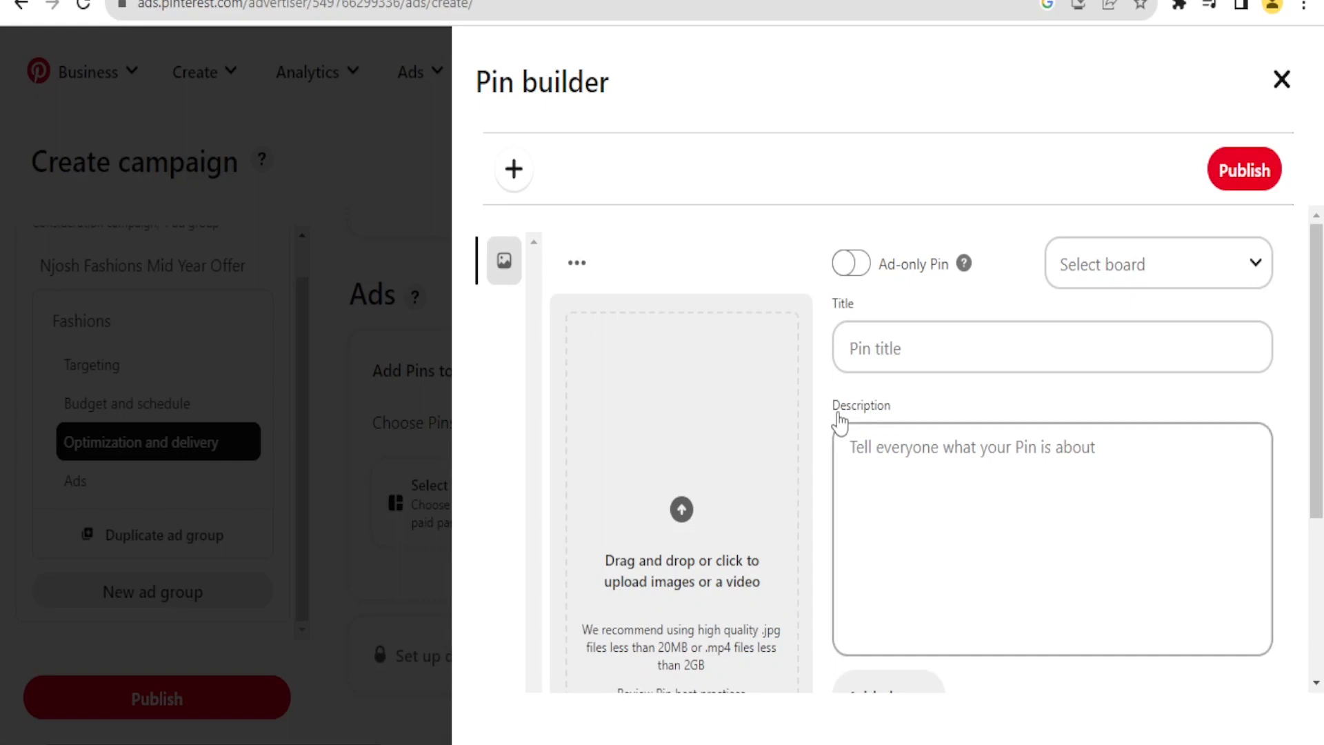
{"action": "left_click", "coordinate": [918, 341]}
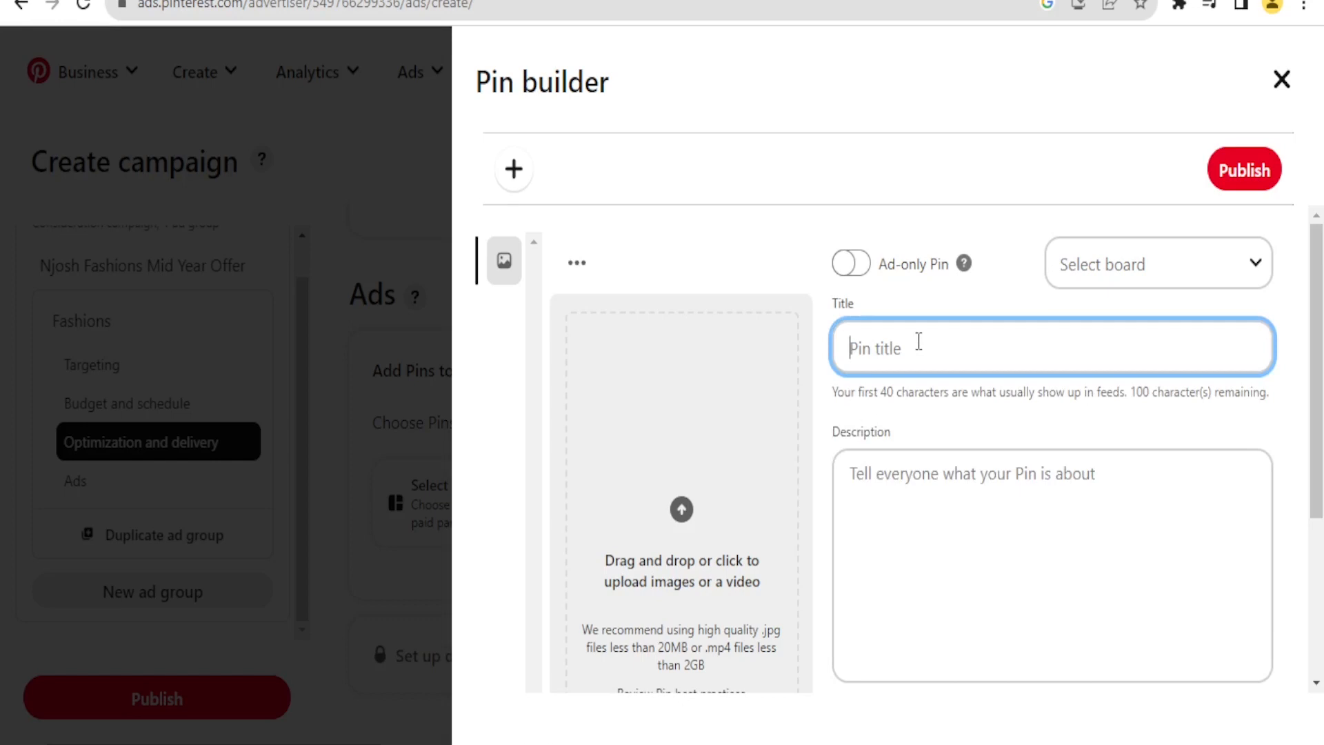
{"action": "type", "text": "Elep"}
{"action": "scroll", "coordinate": [928, 547], "scroll_direction": "down", "scroll_amount": 4}
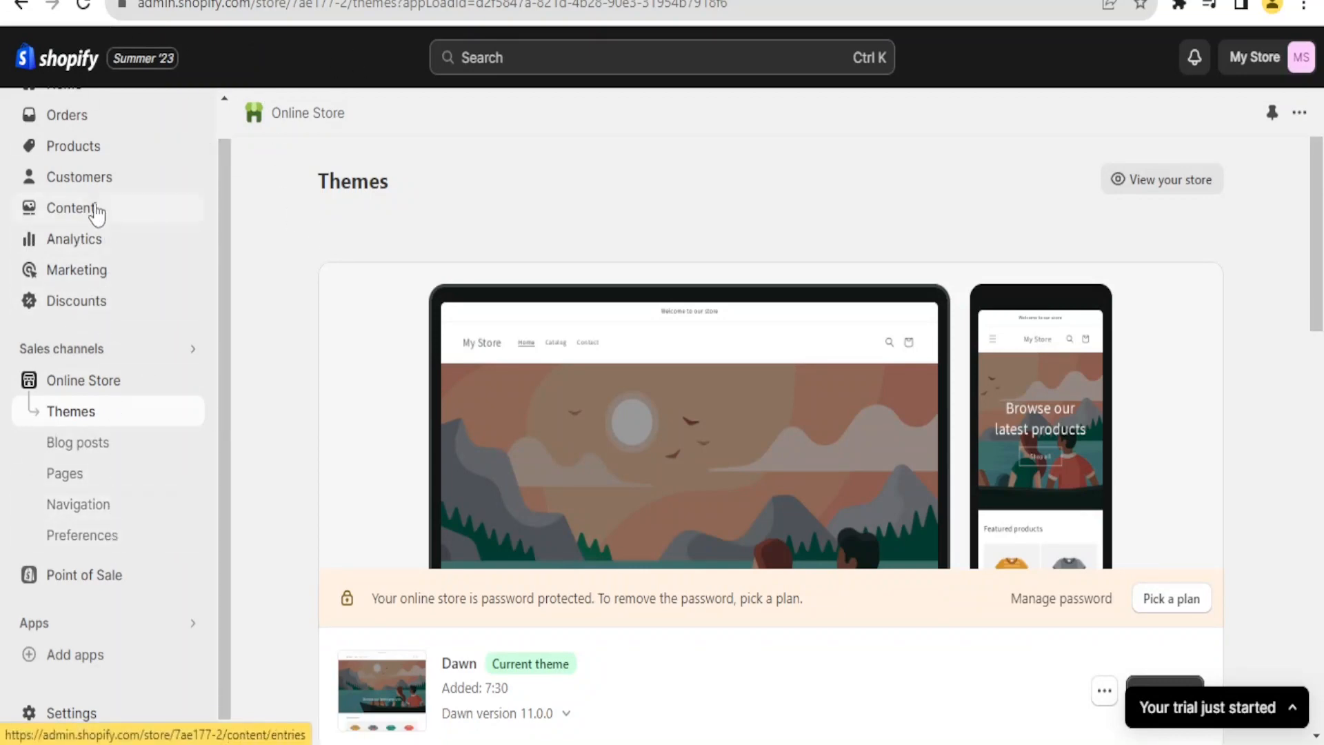
- Copy the Elephant Painting product's URL from its search engine listing in Shopify and paste it as the Pinterest Pin's destination link
{"action": "left_click", "coordinate": [97, 148]}
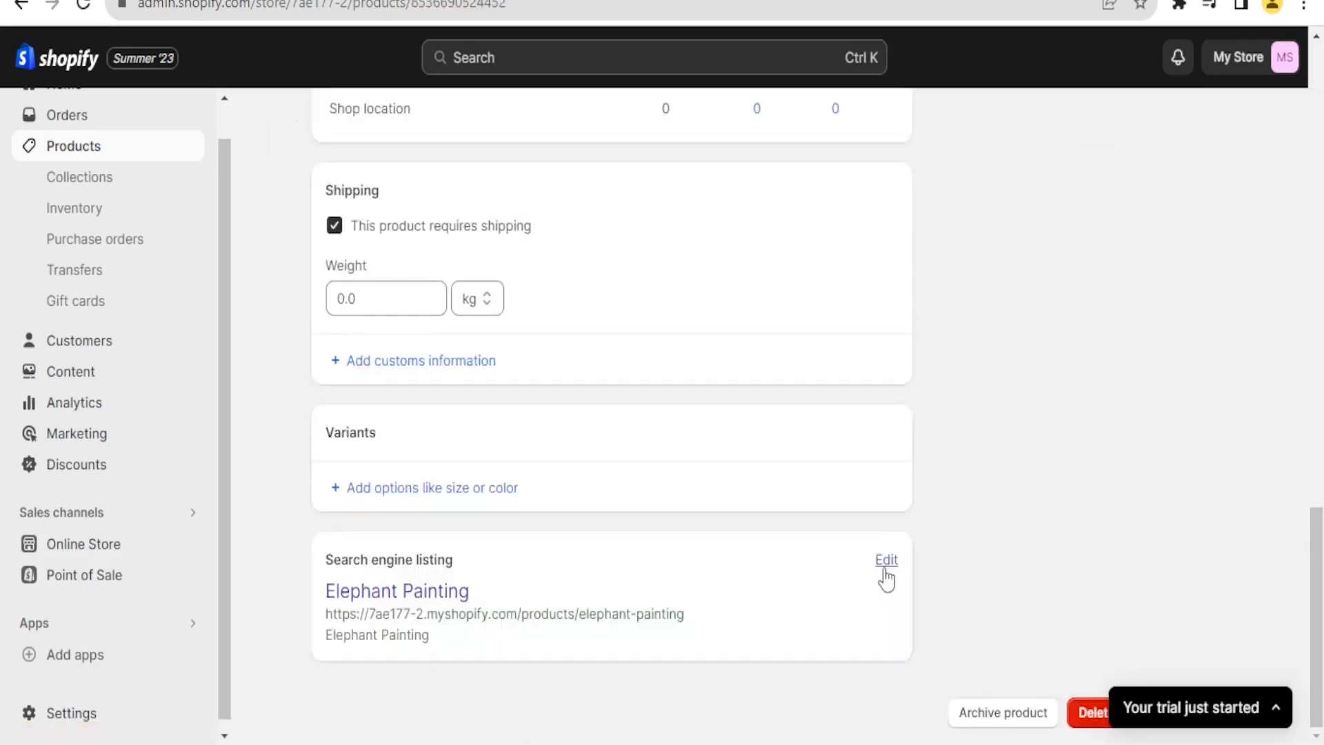
{"action": "left_click", "coordinate": [885, 567]}
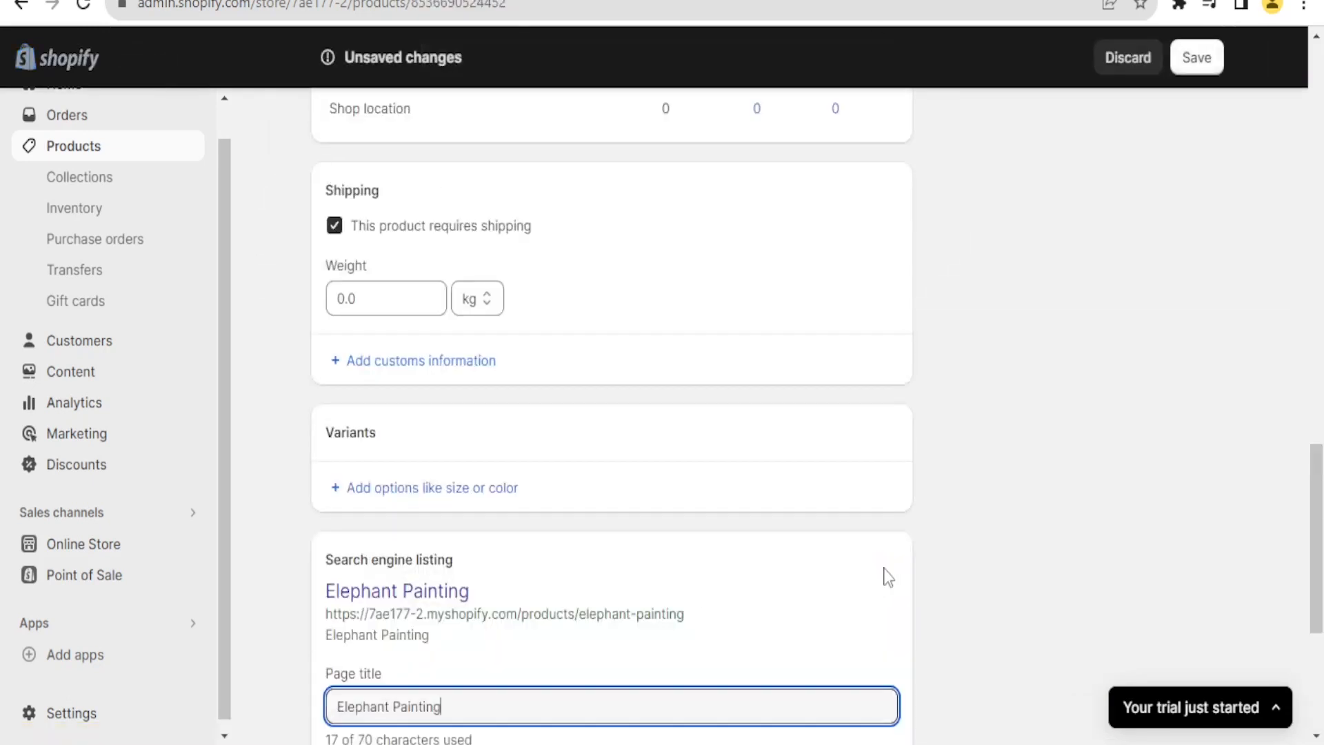
{"action": "right_click", "coordinate": [602, 624]}
{"action": "left_click_drag", "start_coordinate": [327, 613], "coordinate": [691, 623]}
{"action": "key", "text": "ctrl+c"}
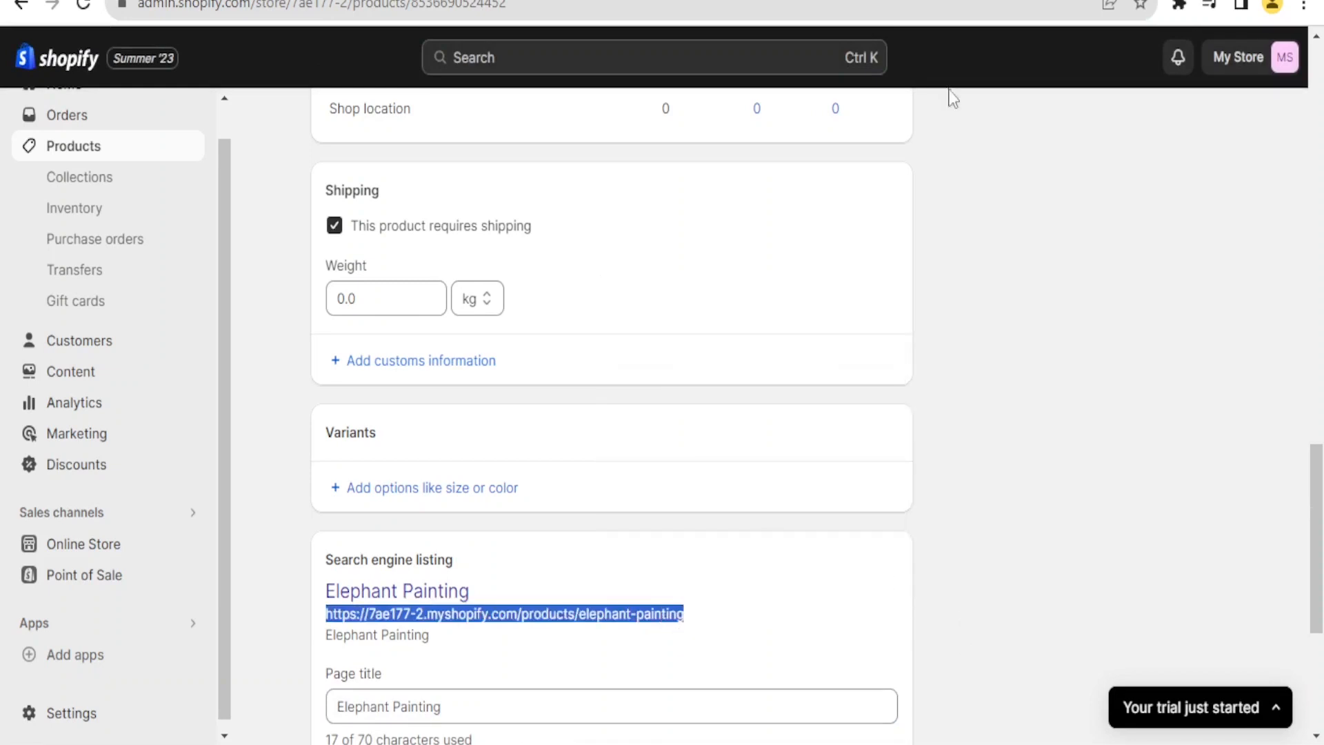
{"action": "key", "text": "ctrl+Tab"}
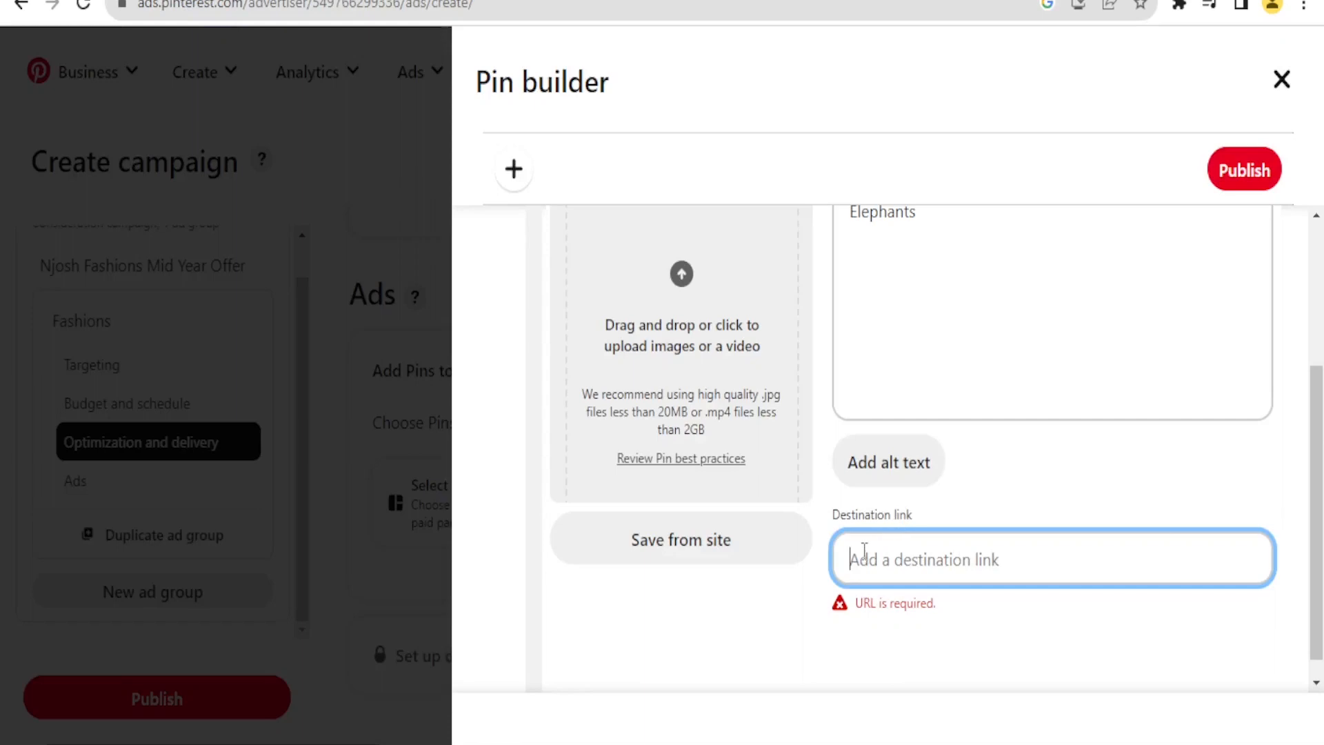
{"action": "key", "text": "ctrl+v"}
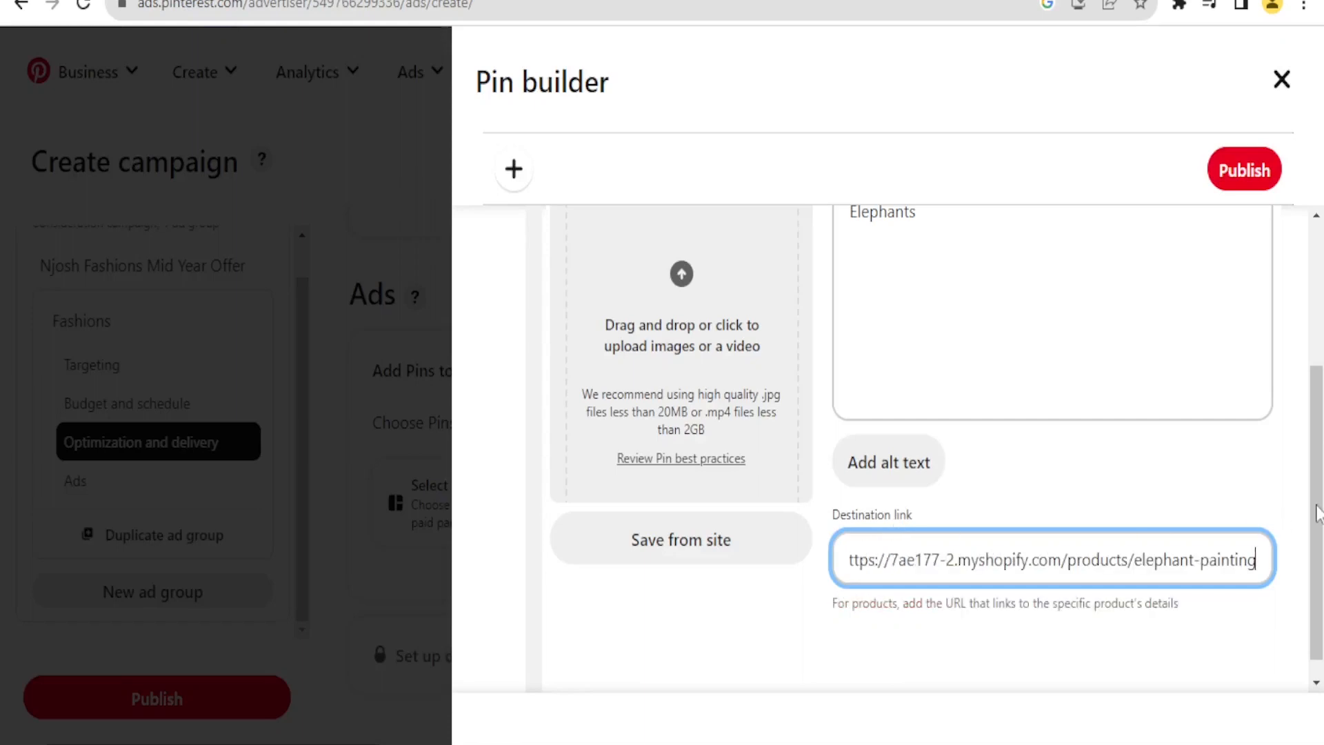
- Finish the Pin for the "Elephant Designs" ad and publish the campaign
{"action": "left_click_drag", "start_coordinate": [1319, 514], "coordinate": [1321, 371]}
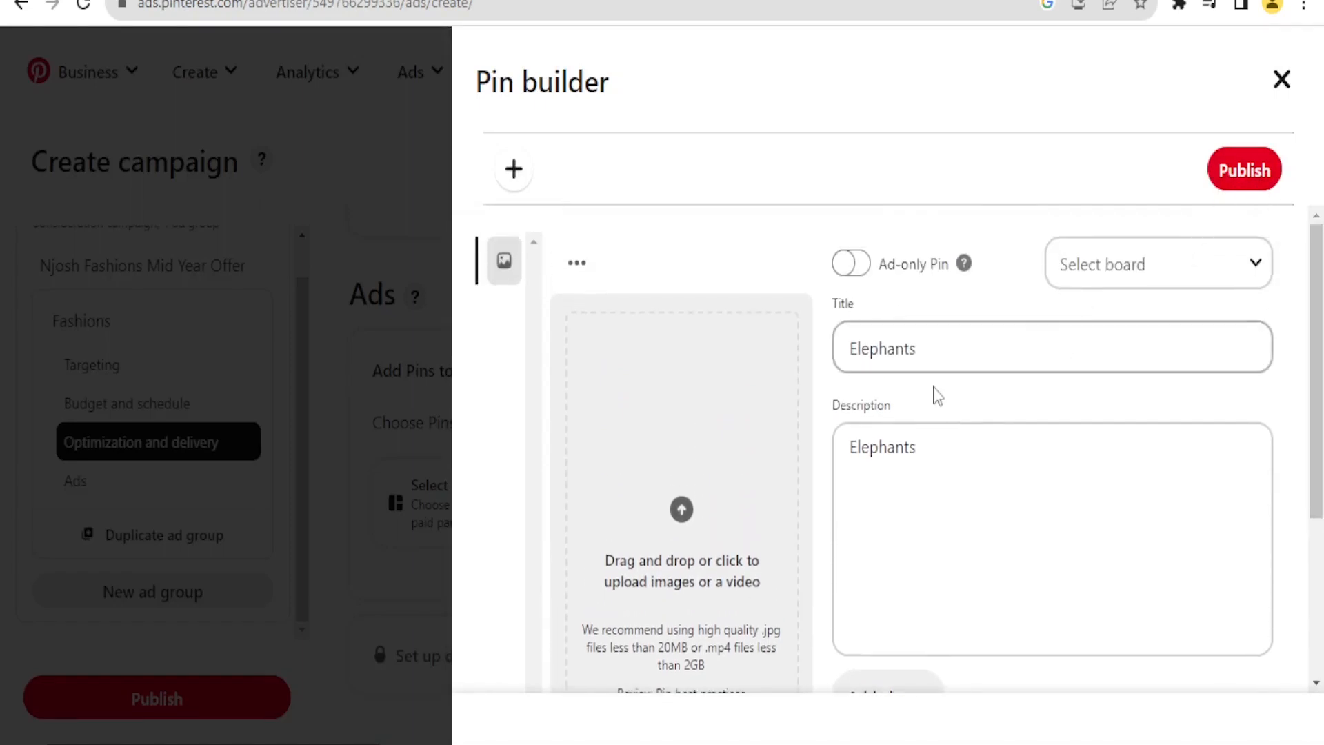
{"action": "left_click", "coordinate": [941, 352]}
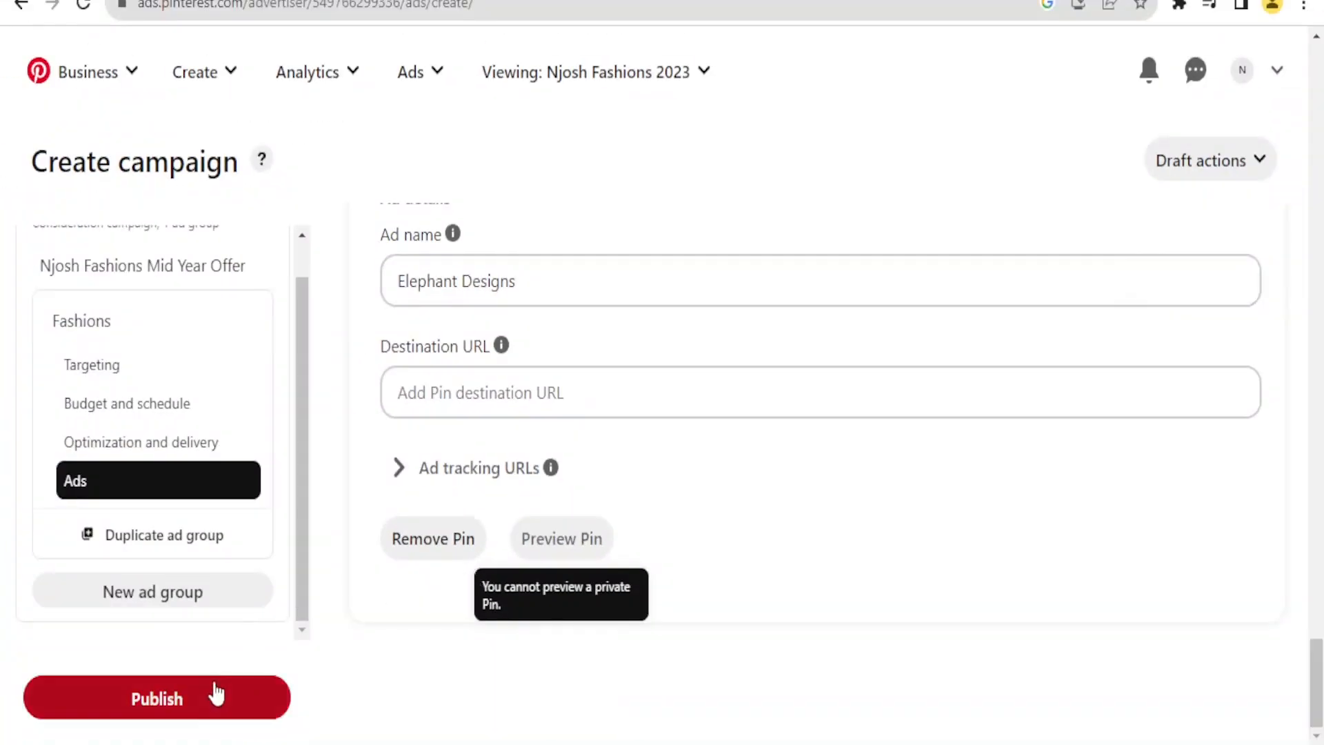
{"action": "left_click", "coordinate": [204, 700]}
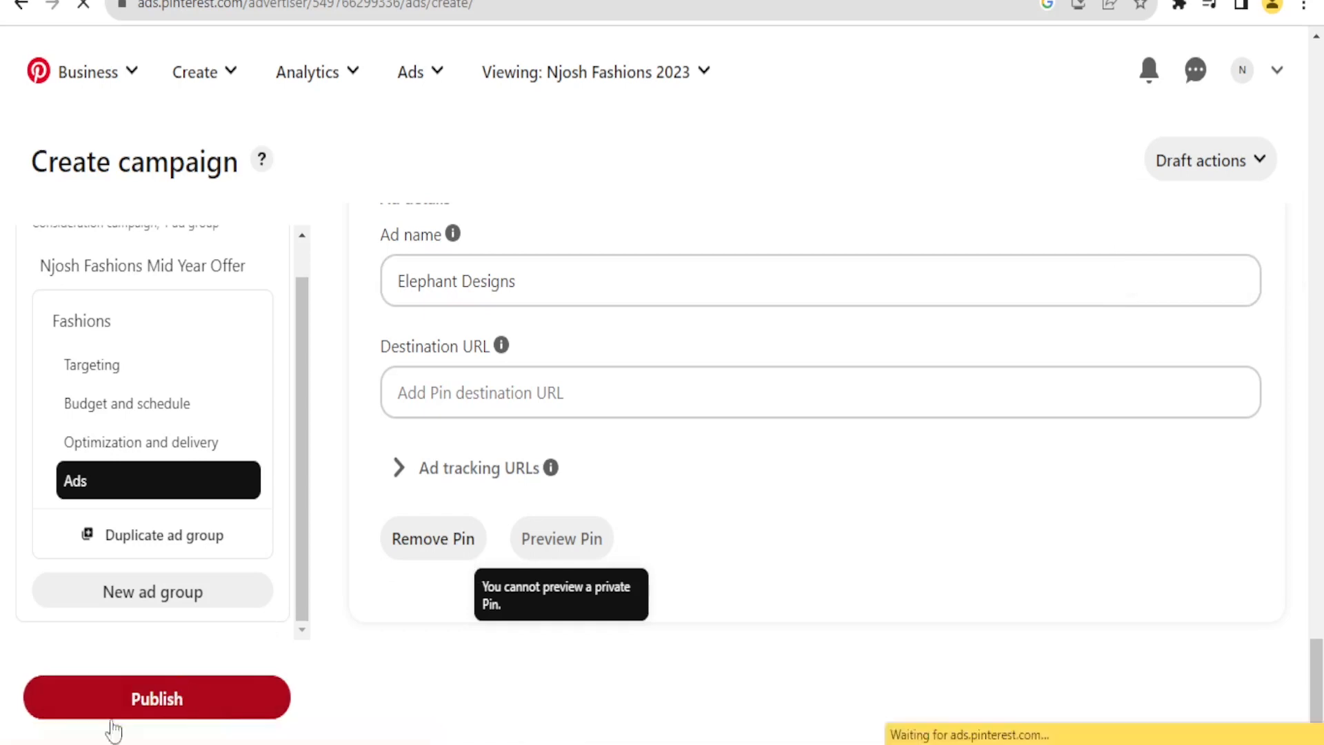